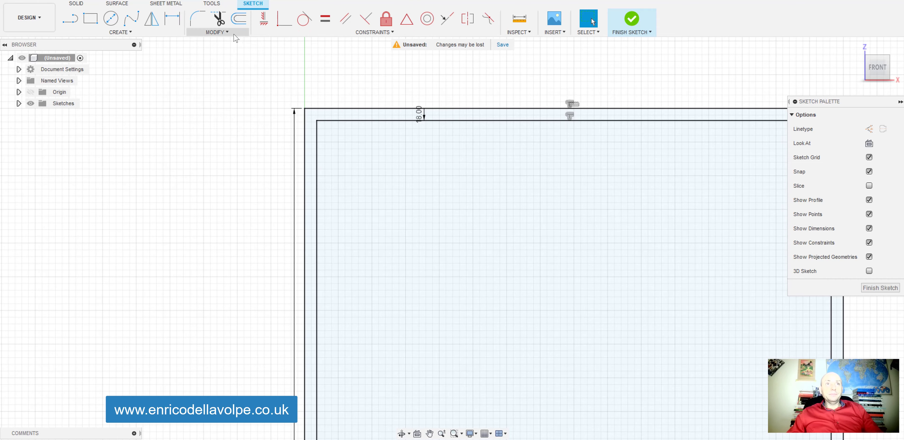
- Extend the inner rectangle's top and bottom lines to the outer rectangle's vertical sides
click(234, 34)
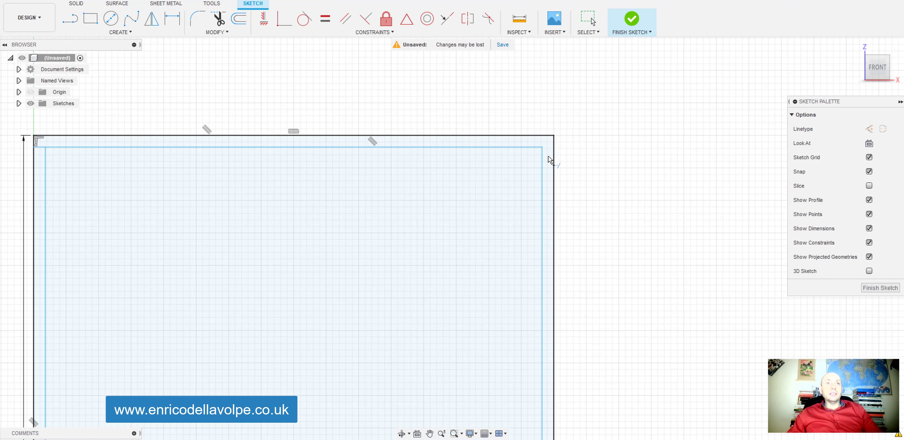
scroll(550, 160, down, 5)
scroll(417, 291, up, 6)
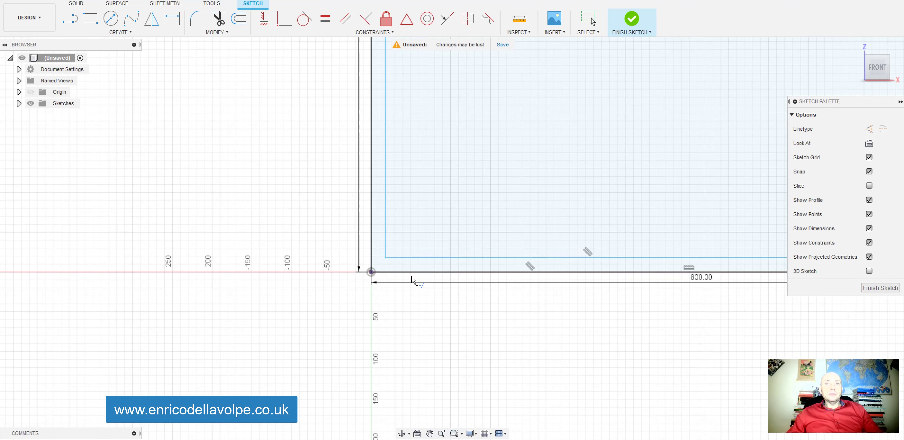
scroll(350, 270, down, 3)
scroll(534, 281, up, 5)
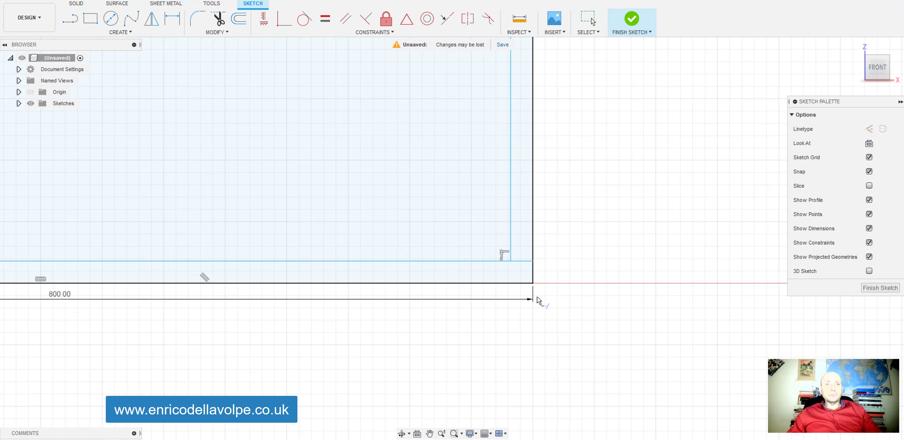
scroll(538, 298, down, 8)
scroll(448, 86, up, 5)
- Dimension the gap between the two top horizontal lines of the frame as Thickness=18
click(173, 20)
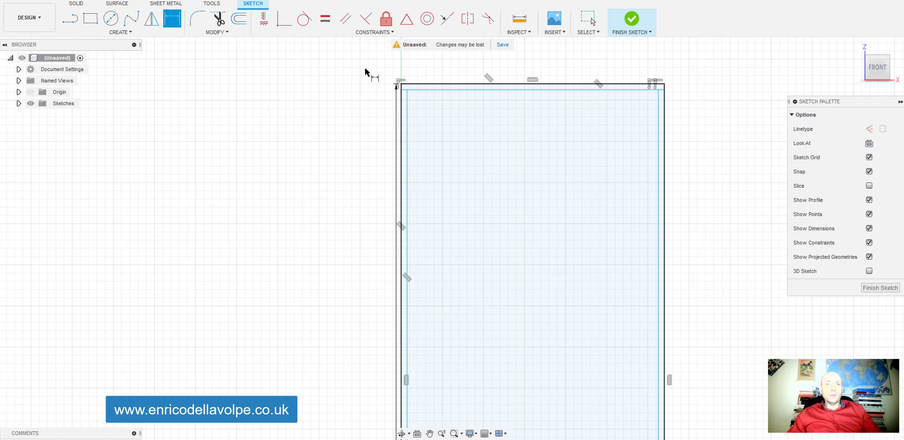
scroll(456, 95, up, 3)
click(460, 90)
click(459, 105)
click(316, 104)
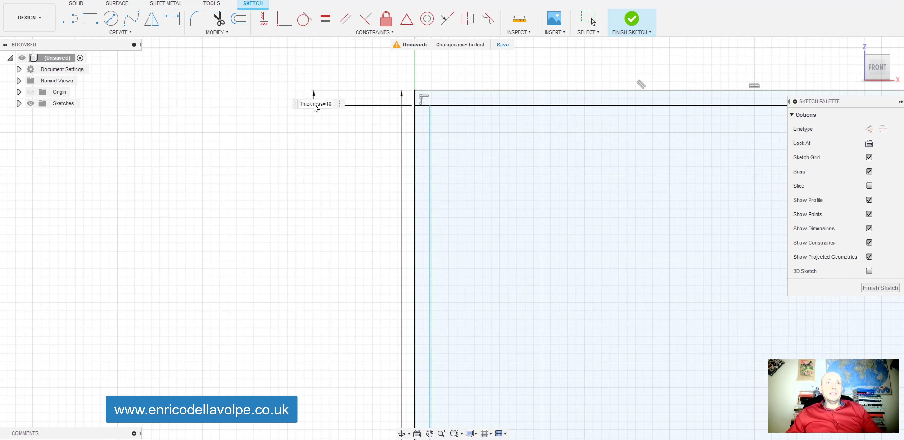
- Dimension the gap between the frame's two left vertical lines with the Thickness parameter
scroll(351, 101, down, 5)
scroll(357, 105, up, 5)
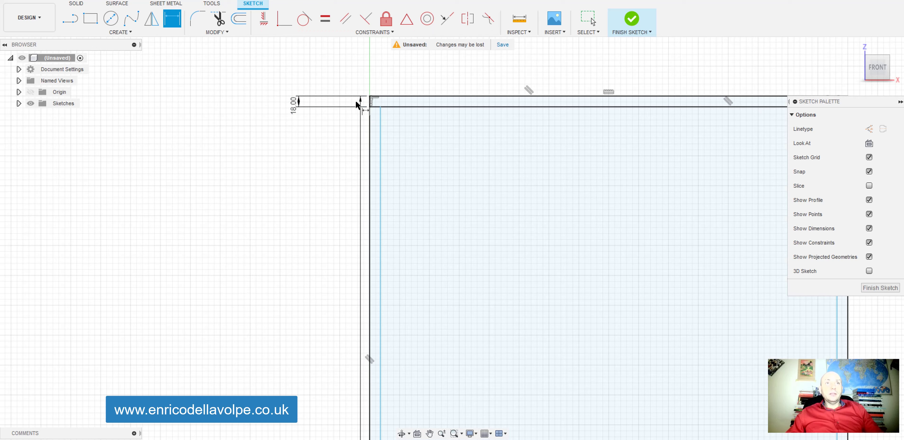
click(382, 127)
click(369, 130)
click(337, 133)
text(Thickness)
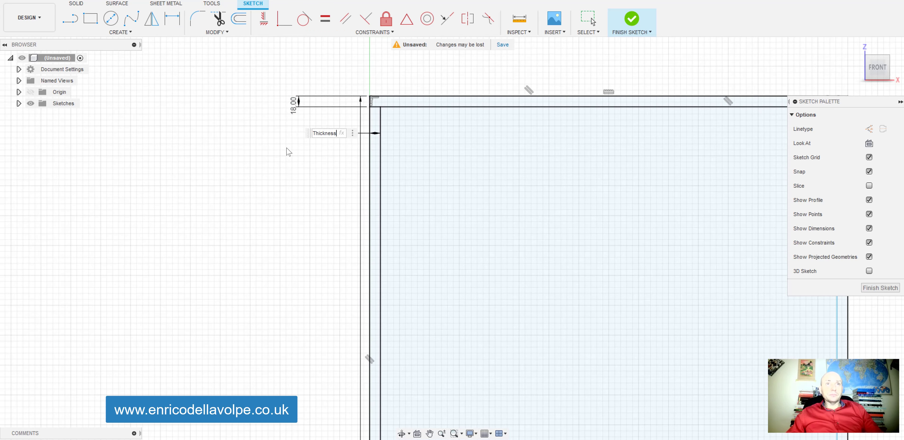
key(Return)
- Dimension the gap between the frame's two right vertical lines, linking it to the existing thickness value
scroll(287, 148, down, 5)
scroll(568, 142, up, 4)
click(531, 150)
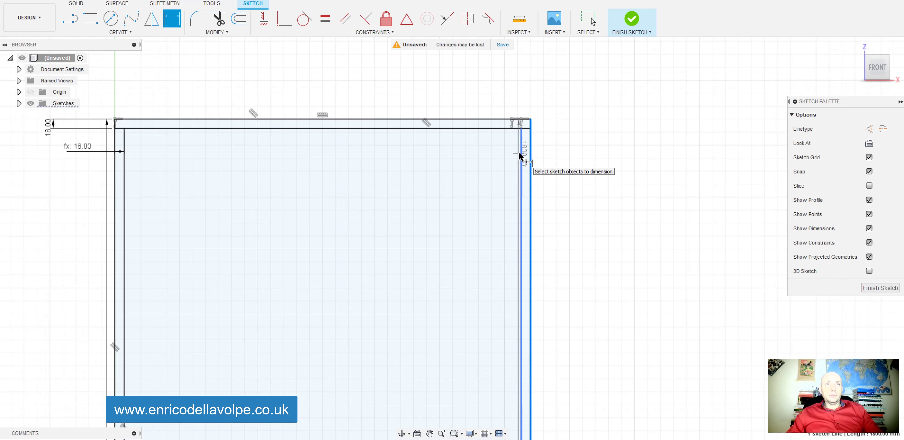
click(520, 156)
click(502, 158)
key(Return)
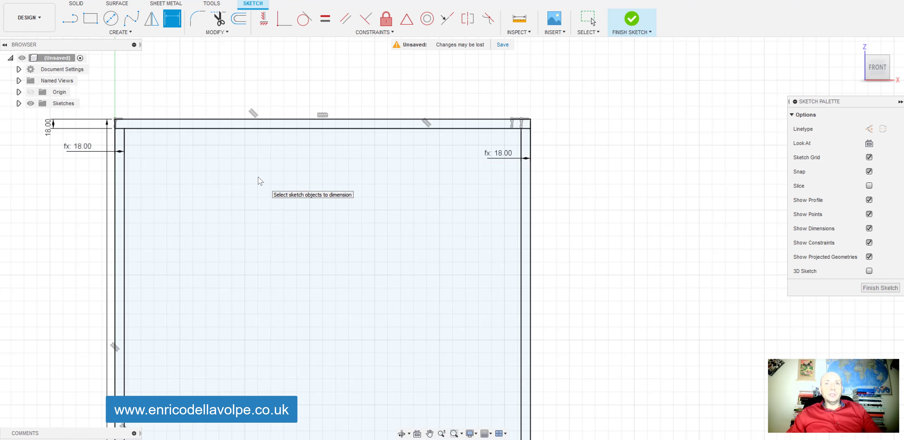
- Dimension the gap between the frame's two bottom horizontal lines with the Thickness parameter
scroll(334, 132, down, 7)
scroll(294, 305, up, 10)
click(328, 283)
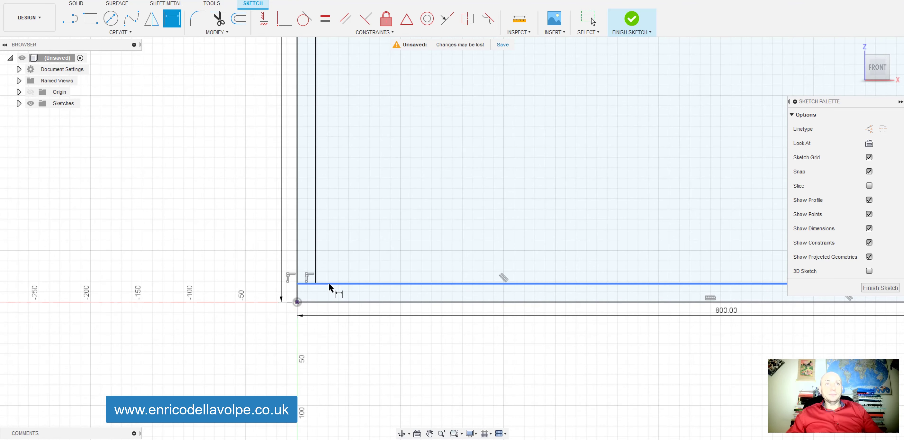
click(326, 302)
click(245, 297)
scroll(245, 297, down, 6)
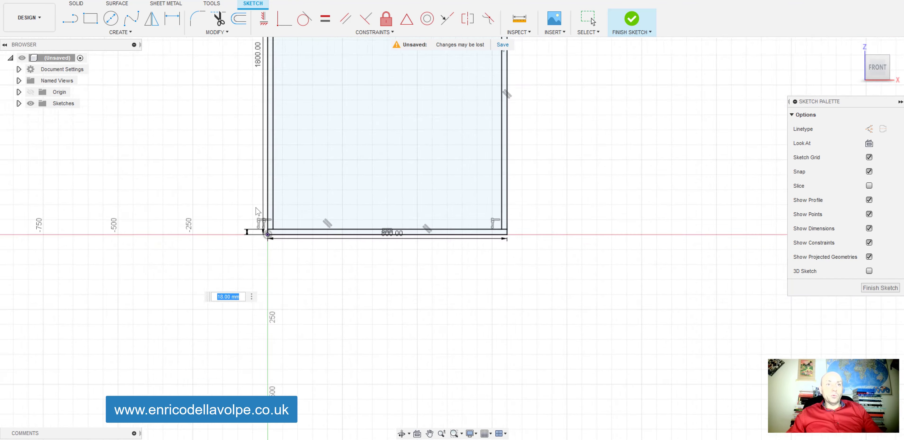
scroll(274, 105, up, 8)
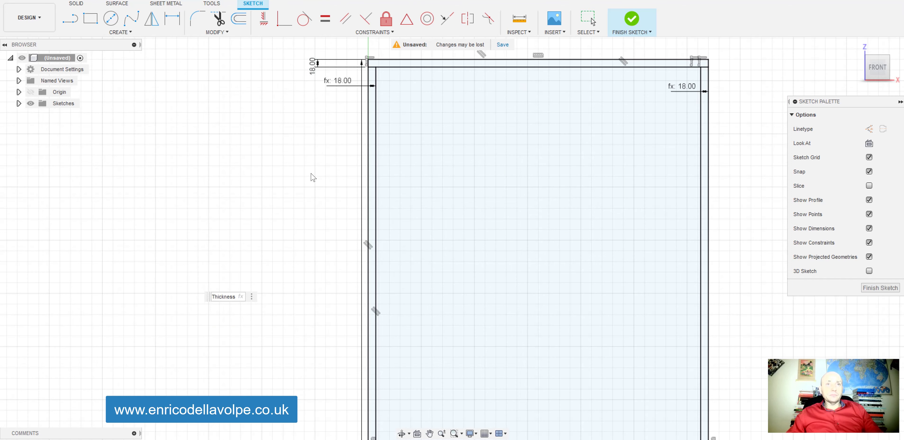
scroll(313, 177, down, 5)
scroll(346, 390, up, 8)
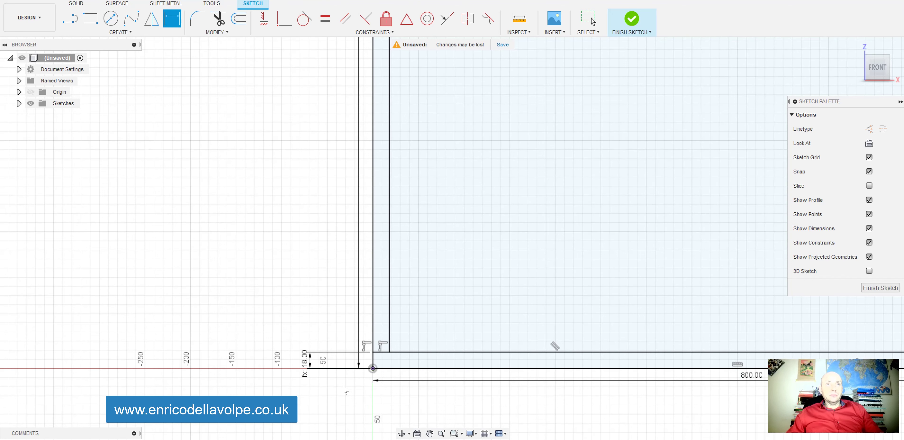
- Sketch four wide shelf rectangles, each about 60 mm high, stacked one above another inside the frame without touching its sides
scroll(371, 356, down, 7)
scroll(404, 333, up, 2)
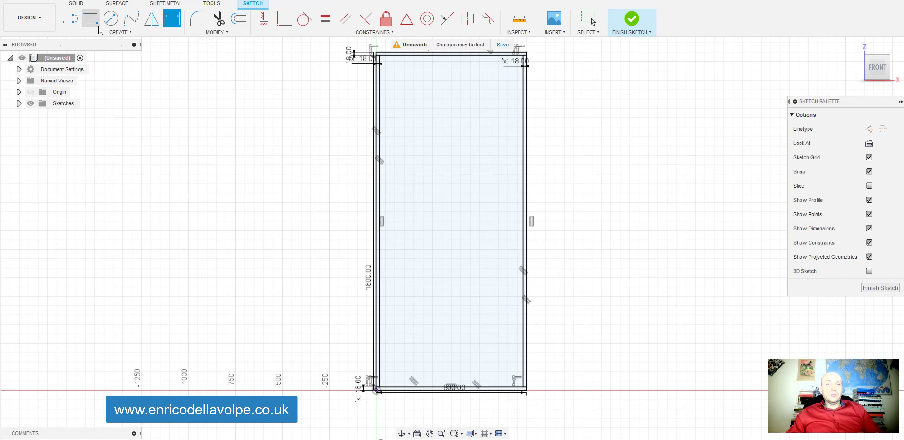
click(91, 18)
scroll(425, 135, down, 1)
click(391, 116)
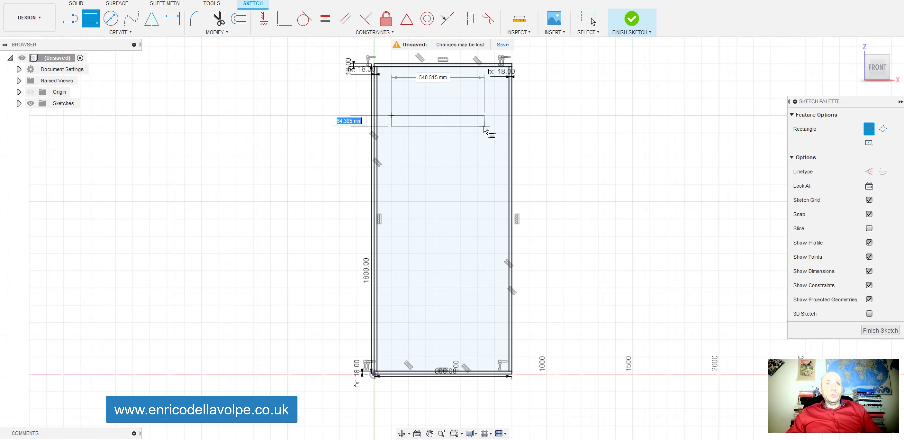
click(495, 127)
click(391, 173)
click(495, 185)
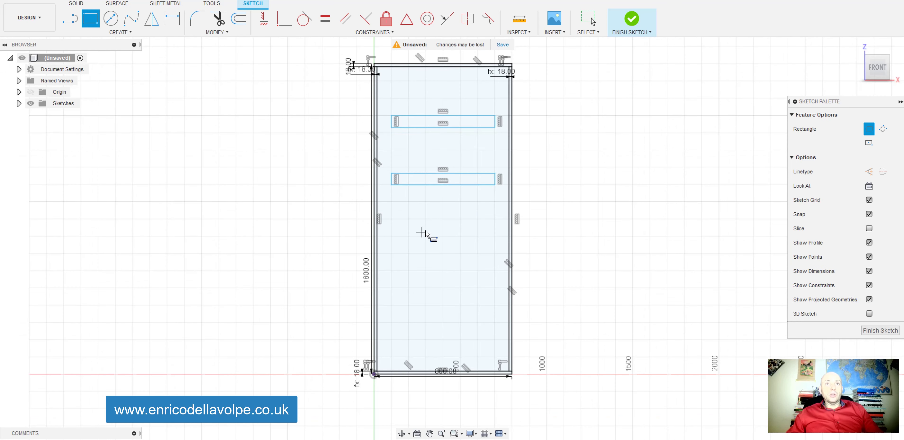
click(391, 241)
click(495, 251)
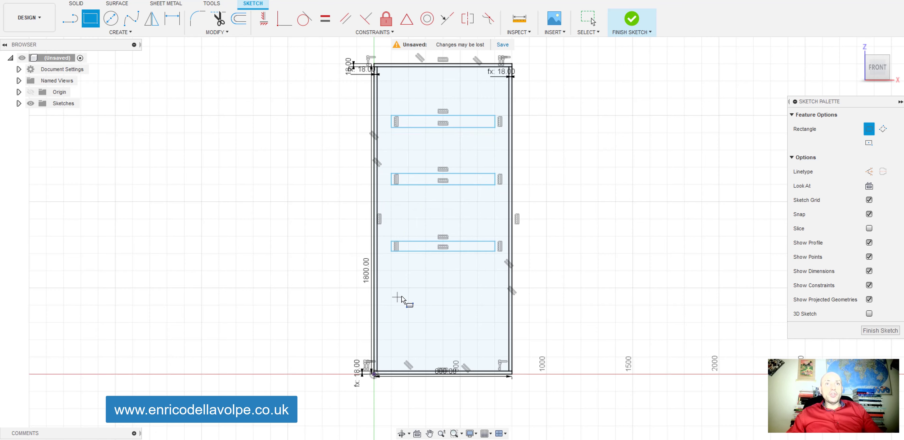
click(392, 305)
click(495, 316)
- Dimension the top shelf rectangle's height as Thickness2=25
key(d)
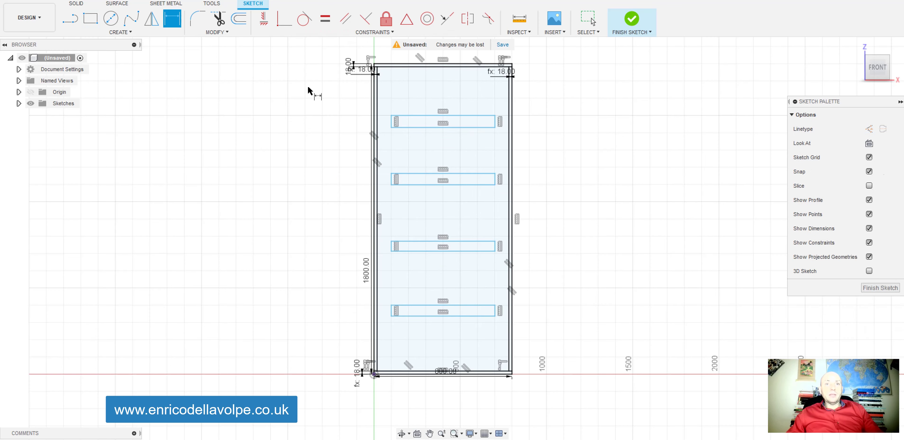
scroll(389, 121, up, 2)
click(430, 114)
click(414, 130)
click(347, 133)
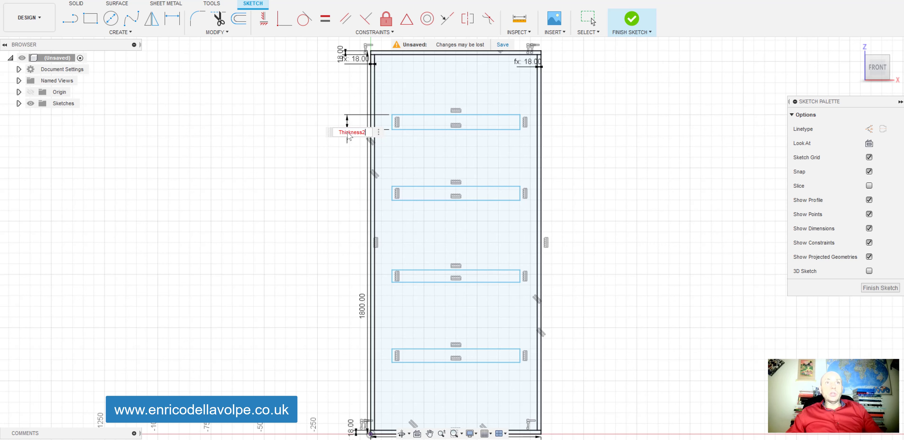
text(Thickness2=25)
key(Return)
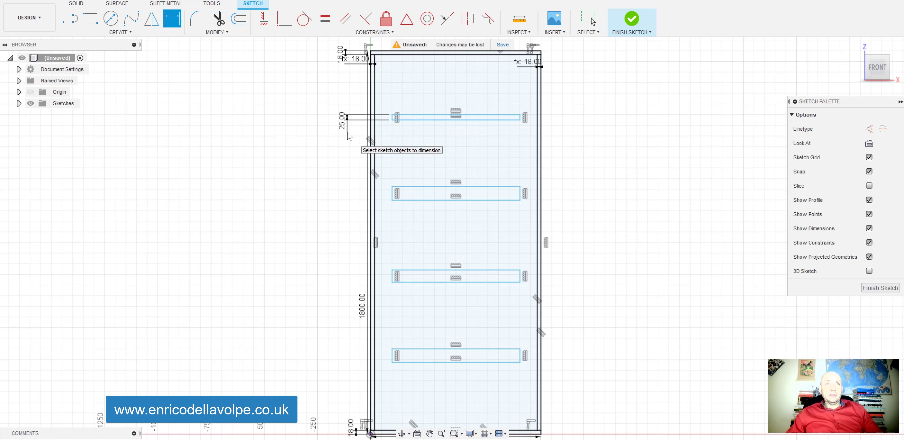
- Dimension the height of the second shelf from the top with the Thickness2 parameter
click(413, 186)
click(418, 200)
click(350, 185)
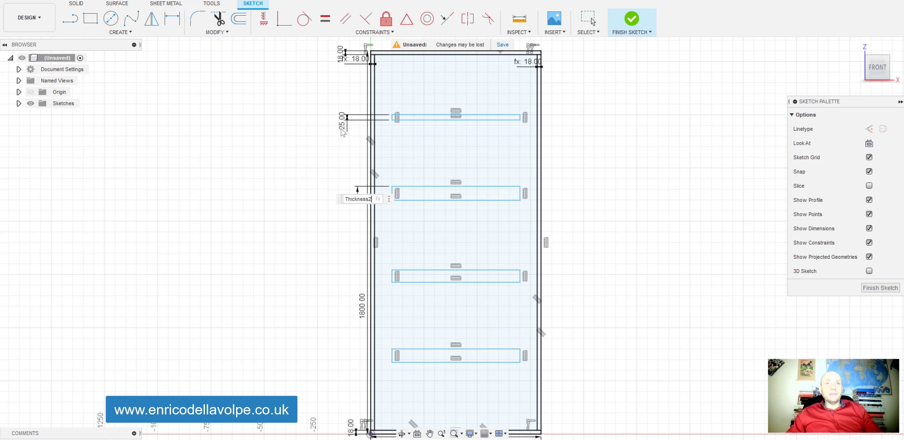
text(Thickness2)
key(Return)
- Dimension the third shelf's height as d9, linking it to the second shelf's dimension
click(420, 271)
click(419, 282)
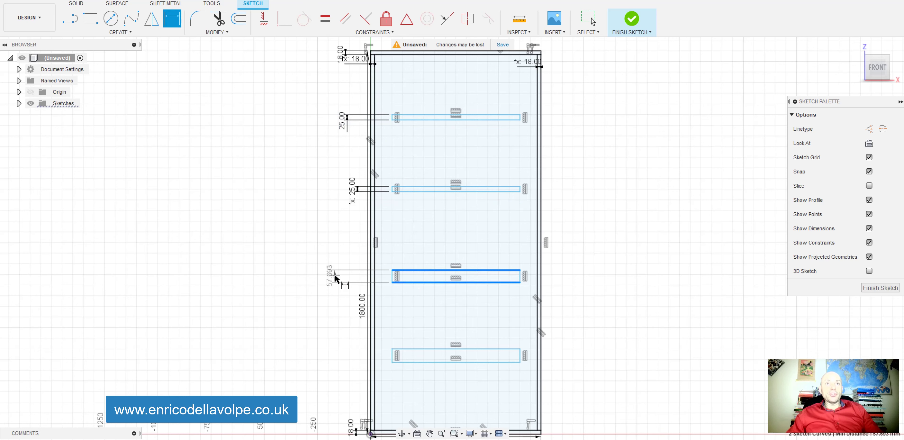
click(333, 276)
text(d9)
key(Return)
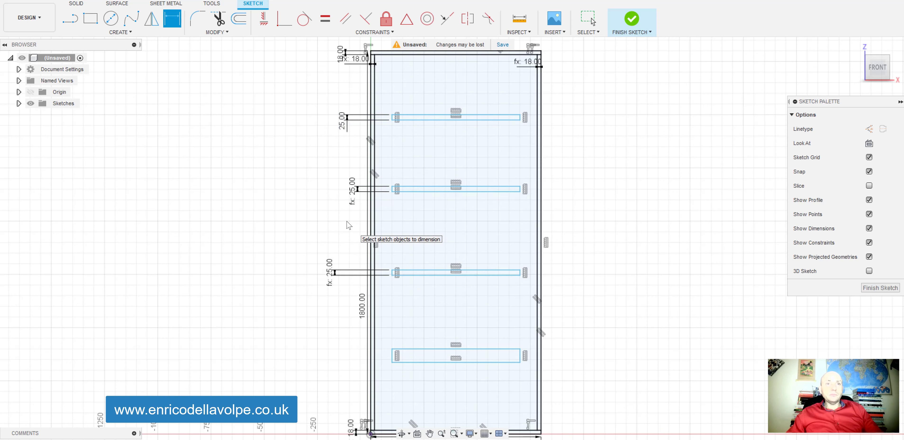
- Dimension the lowest shelf's height as d10 and move the 1800 mm overall height dimension farther away from the frame
click(428, 350)
click(430, 361)
click(388, 349)
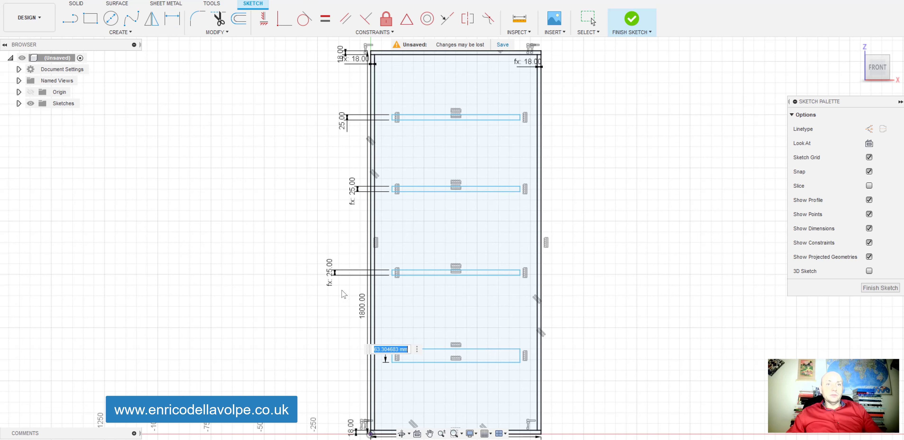
text(d10)
key(Return)
drag(358, 310, 268, 300)
scroll(360, 255, down, 1)
- Make both short ends of the top shelf collinear with the frame's inner side lines
click(447, 18)
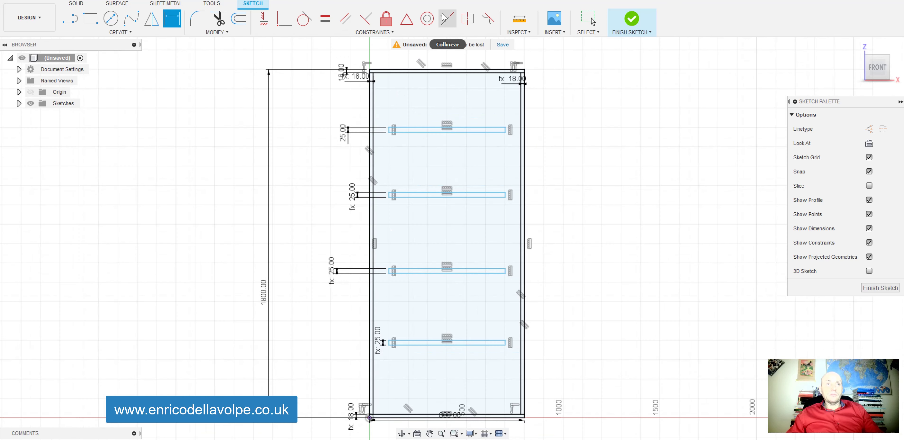
scroll(399, 125, up, 4)
key(Escape)
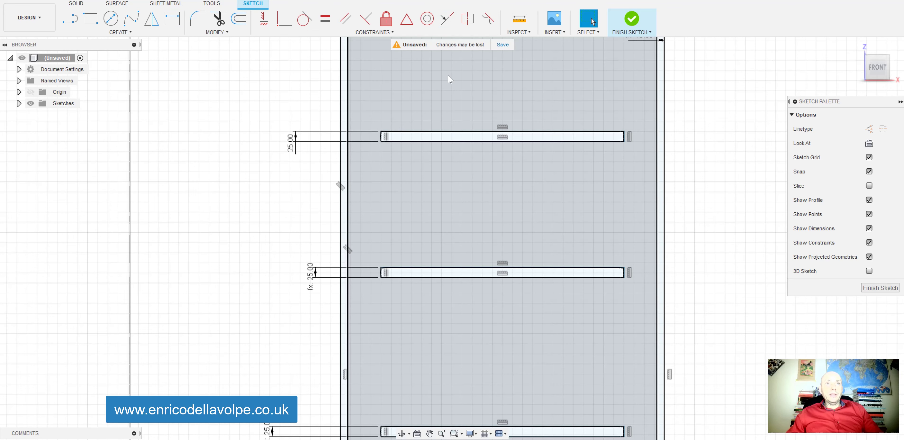
click(380, 142)
click(347, 141)
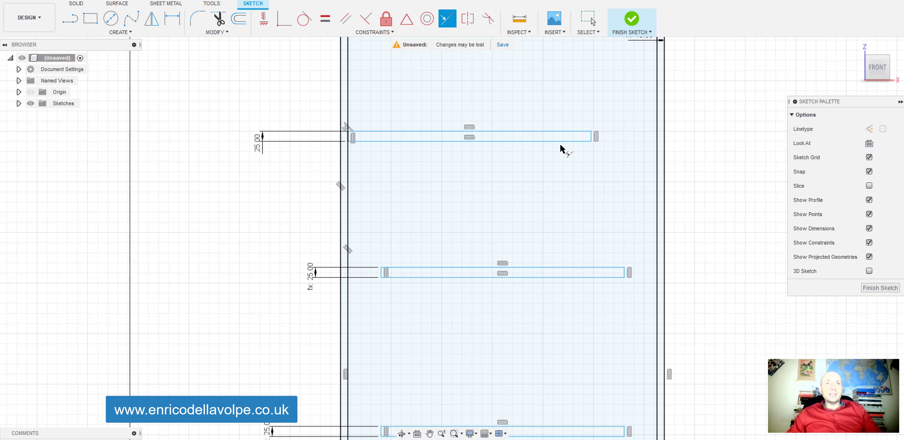
click(592, 137)
click(657, 138)
- Make both short ends of the second shelf collinear with the frame's inner side lines
scroll(509, 147, down, 2)
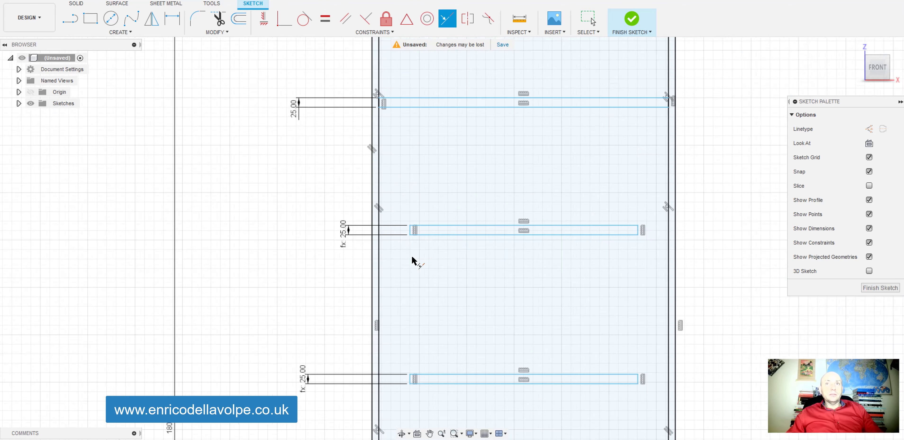
scroll(414, 253, up, 5)
scroll(313, 226, down, 4)
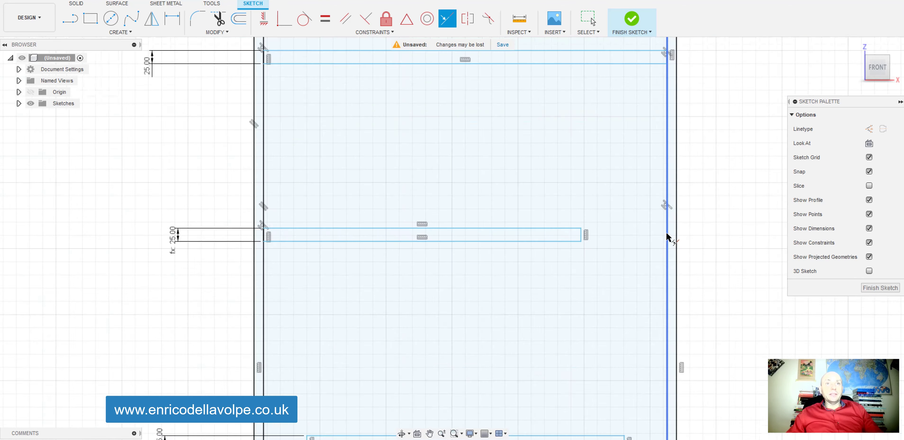
scroll(669, 238, up, 3)
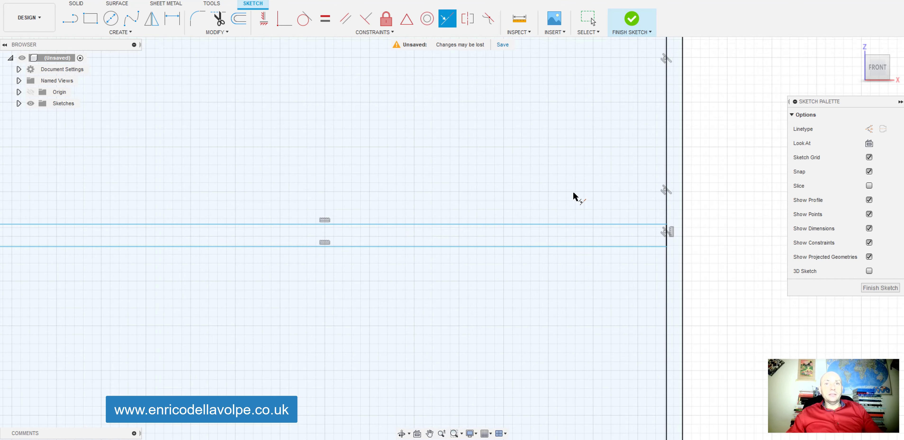
- Make both short ends of the third shelf collinear with the frame's inner side lines
scroll(404, 329, down, 4)
scroll(374, 262, up, 4)
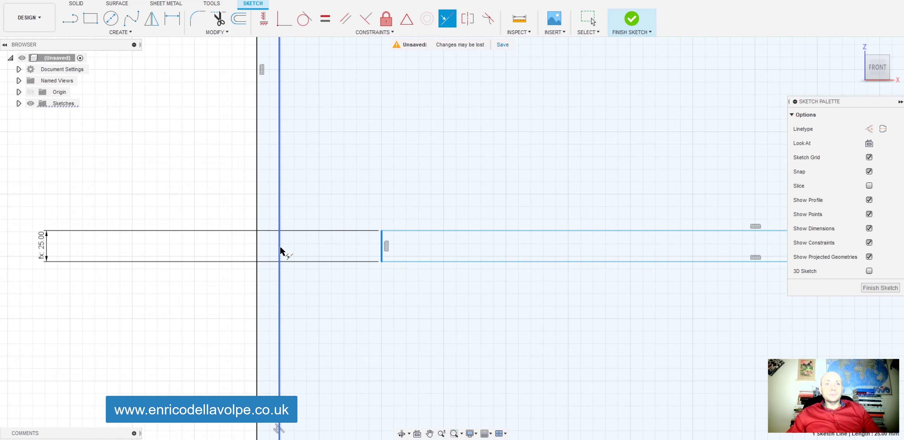
scroll(389, 276, down, 4)
scroll(566, 273, up, 4)
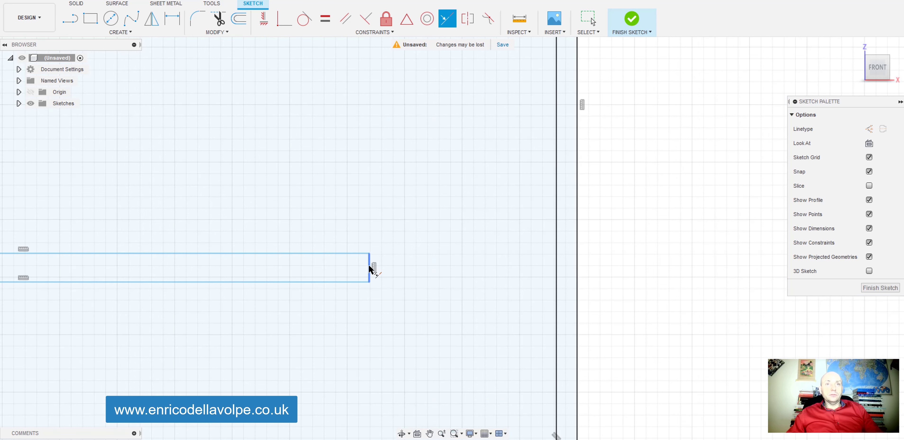
- Make both short ends of the lowest shelf collinear with the frame's inner side lines
scroll(565, 246, down, 4)
scroll(421, 281, up, 4)
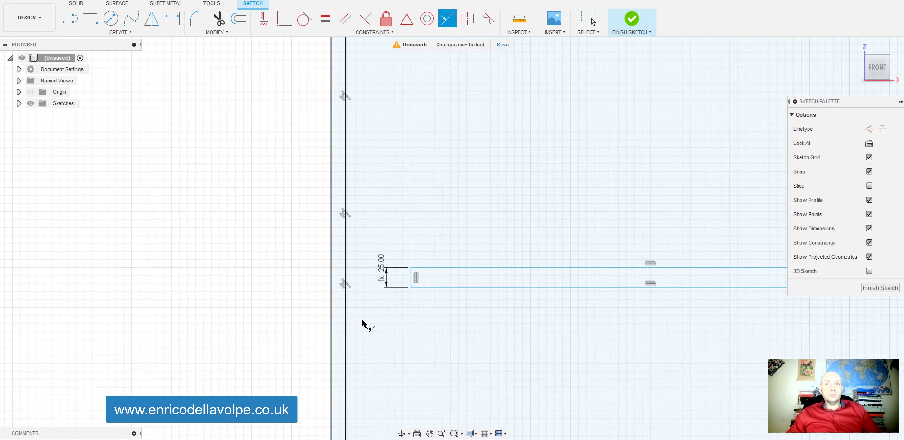
click(445, 258)
scroll(316, 267, down, 4)
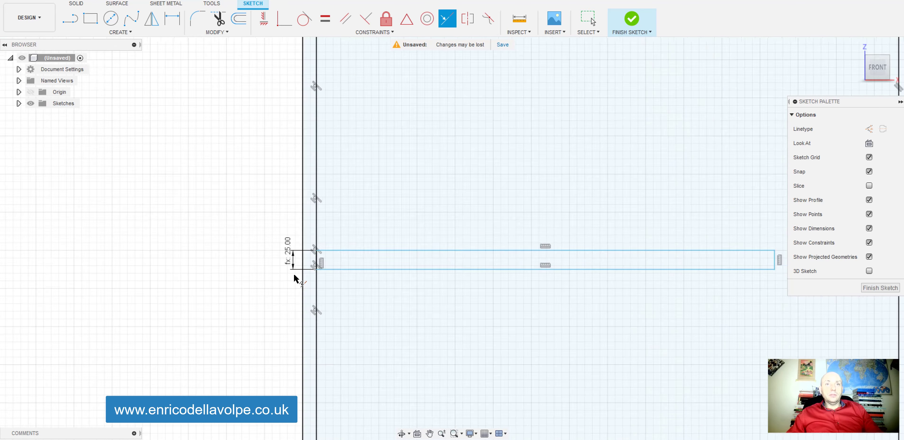
scroll(452, 288, up, 4)
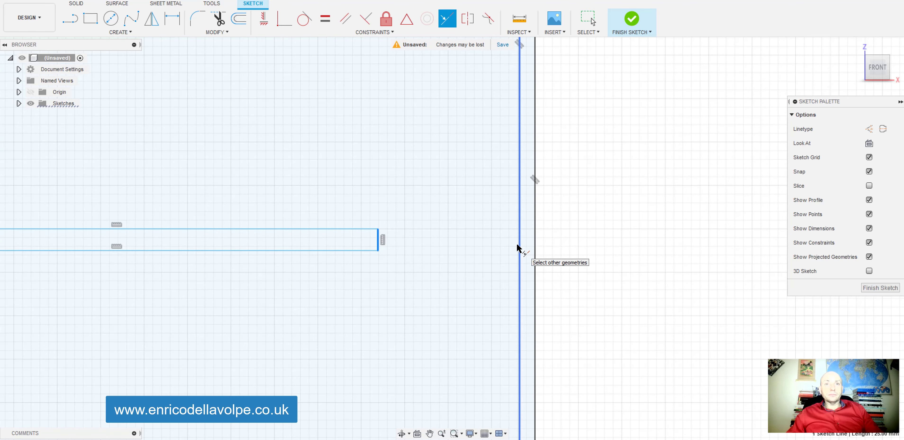
scroll(521, 247, down, 5)
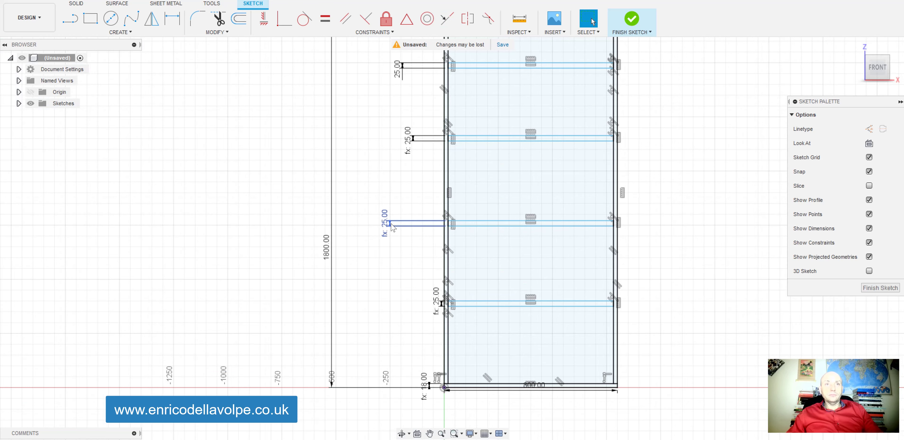
- Delete the frame's 1800 mm overall height dimension
scroll(388, 261, down, 2)
scroll(395, 144, up, 3)
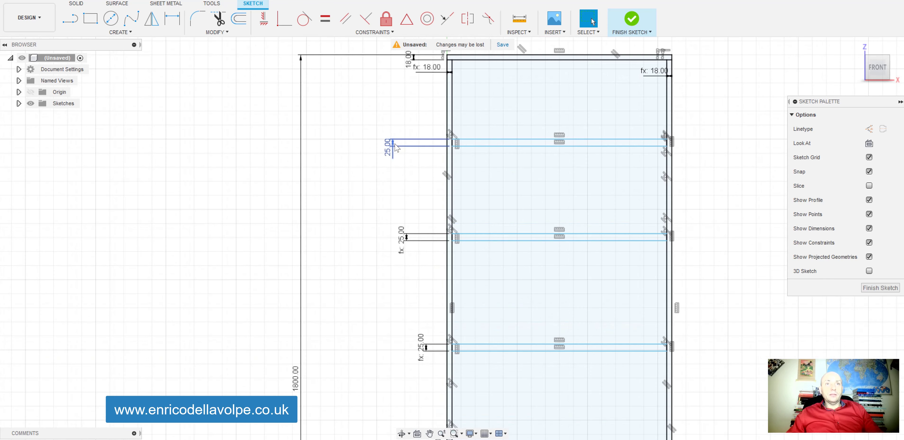
scroll(422, 146, down, 3)
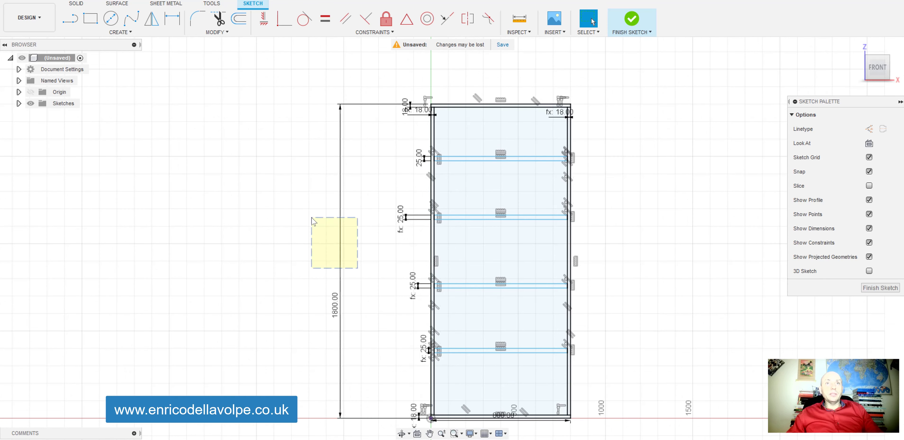
drag(312, 217, 311, 218)
key(Delete)
- Dimension the gap between the top panel's inner edge and the top shelf as Romm=350
key(d)
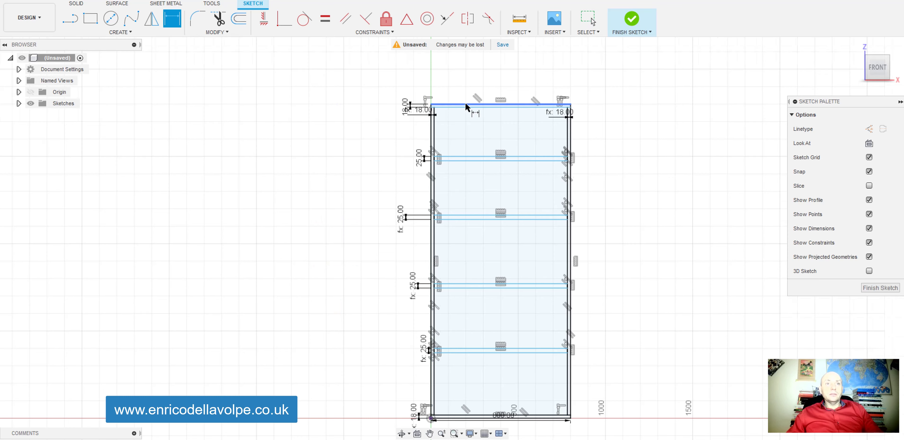
scroll(466, 107, up, 4)
click(447, 115)
click(457, 241)
click(447, 188)
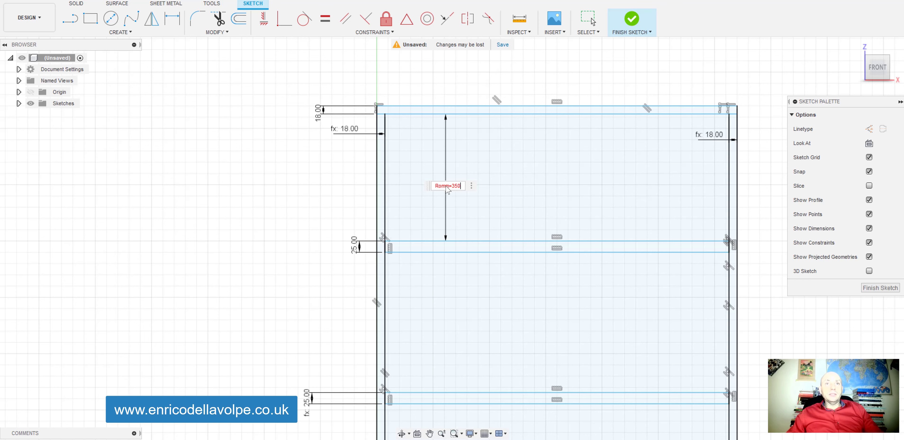
key(Return)
- Dimension the gap between the top shelf and the second shelf with the parameter Romm
scroll(448, 182, down, 3)
scroll(450, 272, up, 3)
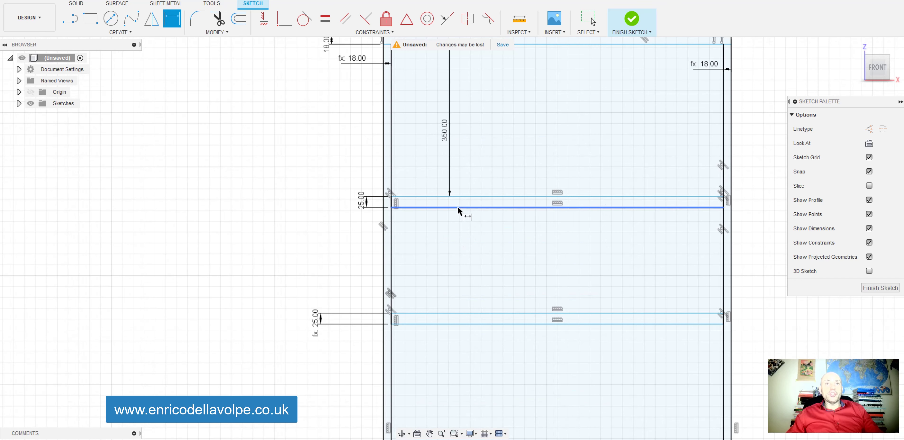
click(458, 208)
click(451, 313)
click(448, 269)
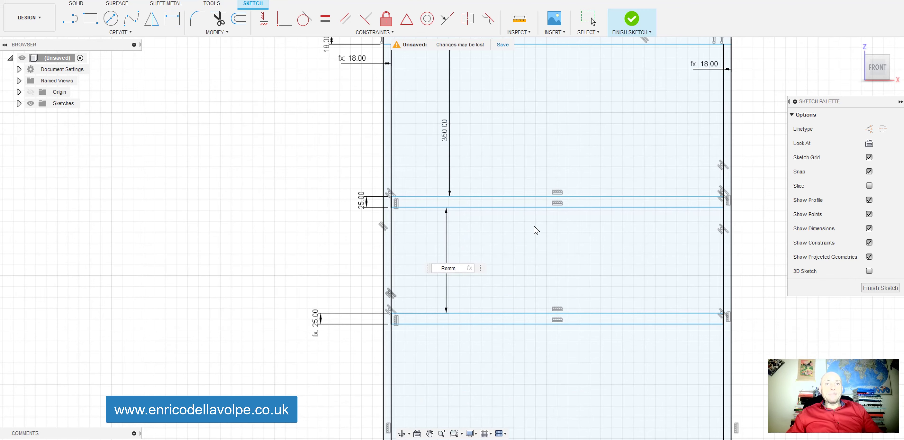
key(Return)
- Dimension the gap between the second and third shelves as d13
scroll(460, 221, down, 5)
scroll(462, 250, up, 4)
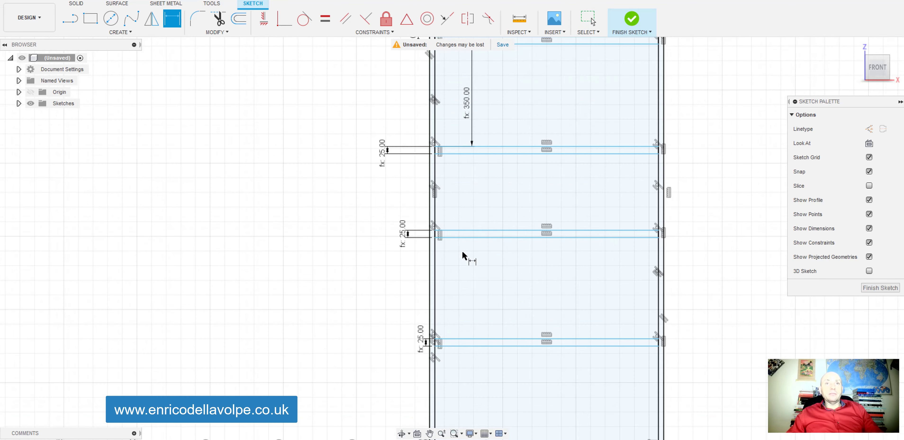
click(455, 154)
click(472, 231)
click(468, 204)
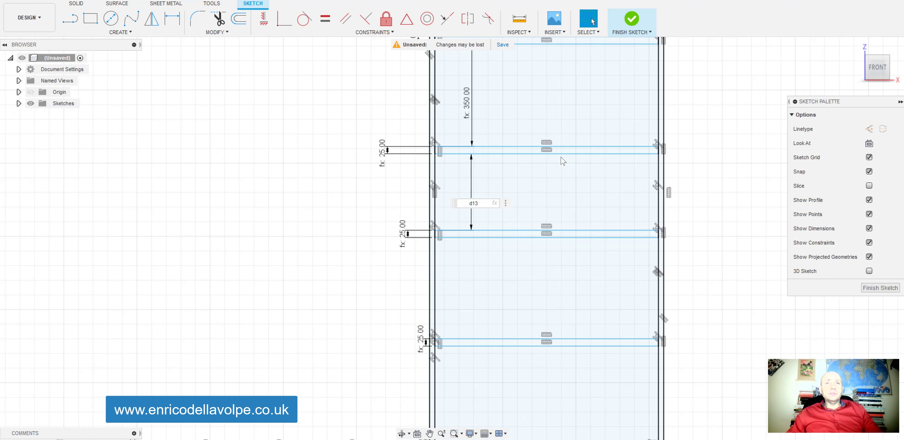
key(Return)
- Dimension the gap between the third and lowest shelves by referencing the 350 mm gap directly above
scroll(543, 154, down, 4)
scroll(522, 214, up, 5)
click(489, 205)
click(474, 315)
click(471, 284)
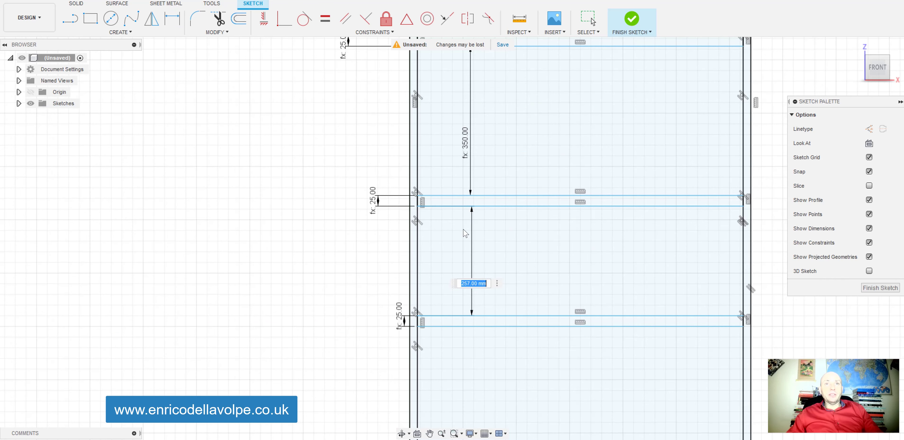
key(Return)
- Dimension the gap between the lowest shelf and the bottom panel's inner edge as d15
scroll(530, 281, down, 3)
scroll(528, 327, up, 2)
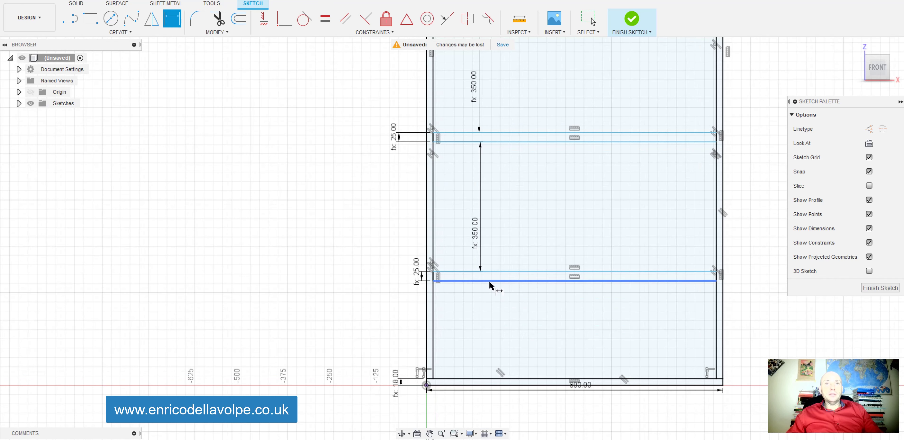
click(489, 280)
click(492, 378)
click(491, 339)
click(475, 236)
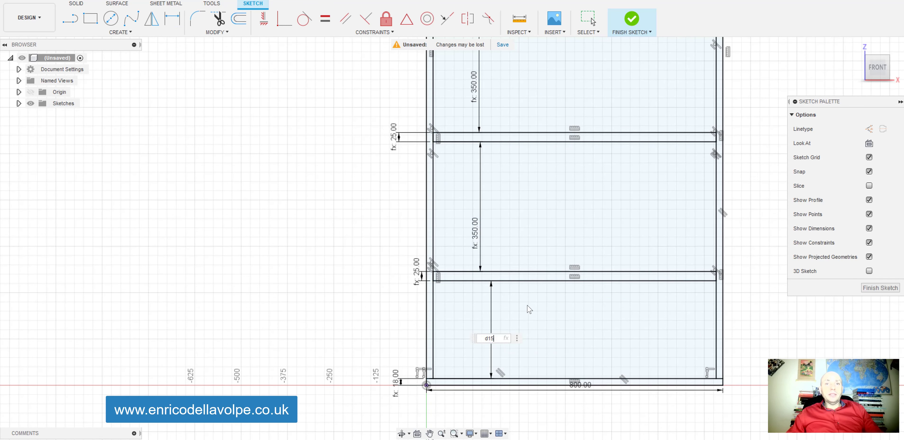
key(Return)
- Test the linked shelf spacing by setting the top gap dimension to 300 mm and to 400 mm
scroll(556, 325, down, 3)
scroll(507, 133, up, 1)
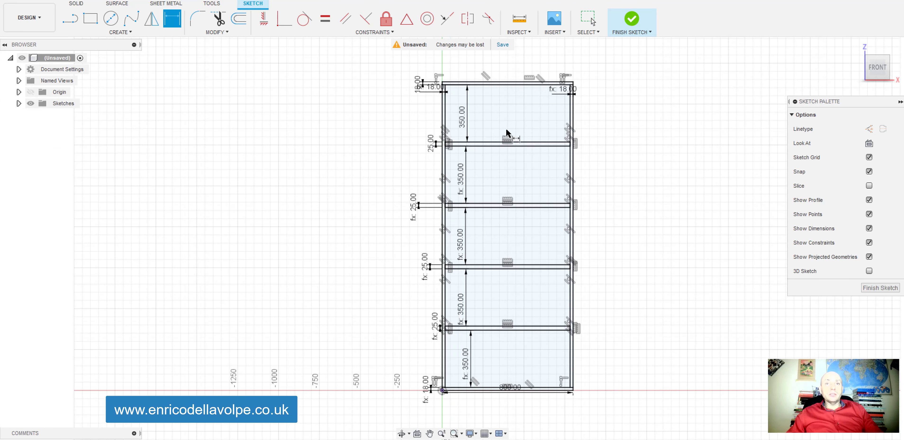
click(462, 123)
text(300)
key(Return)
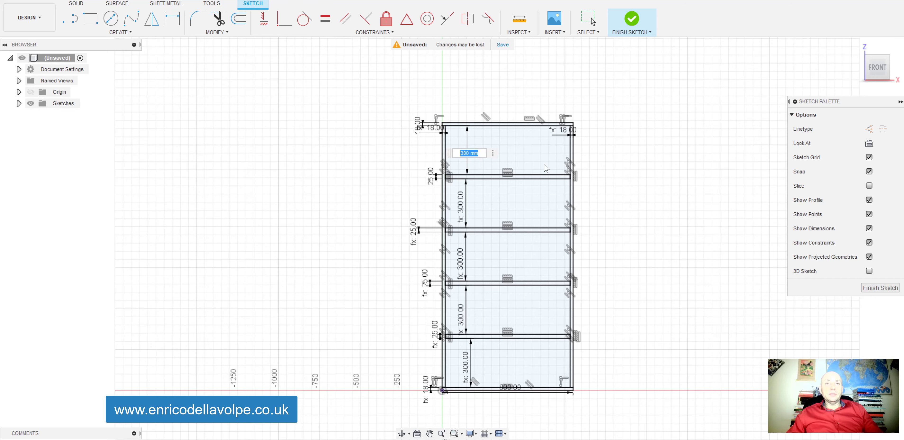
text(400)
key(Return)
- Try to add another width dimension to the frame's bottom edge
key(d)
click(505, 387)
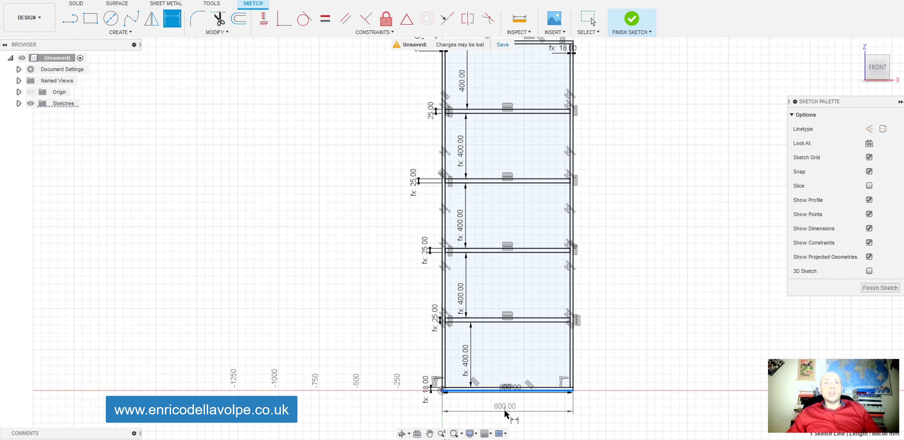
click(505, 411)
click(483, 234)
- Move the 800 mm width dimension farther below the frame
scroll(494, 341, up, 5)
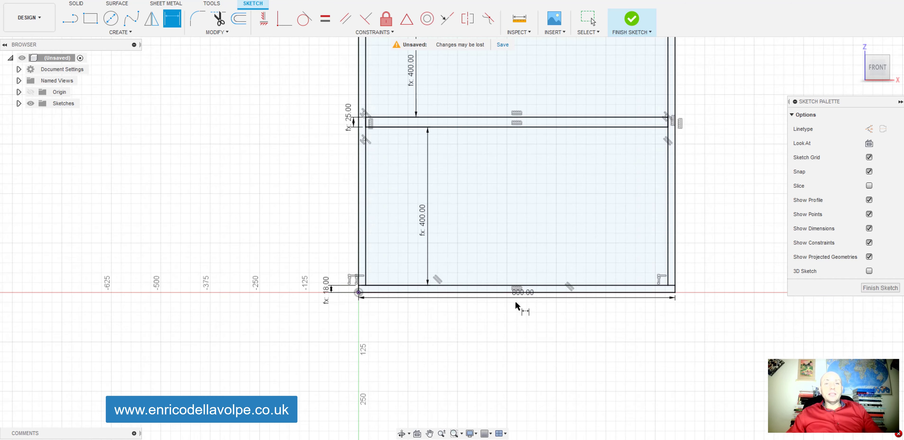
scroll(515, 301, up, 3)
drag(529, 282, 529, 367)
- Test the overall frame width at 600 mm and set it back to 800 mm
scroll(474, 313, down, 10)
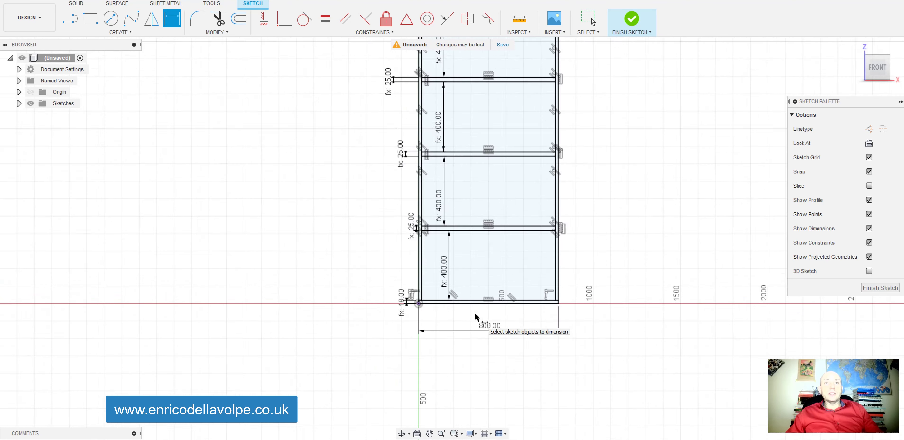
double_click(481, 325)
text(600)
key(Return)
scroll(531, 366, down, 1)
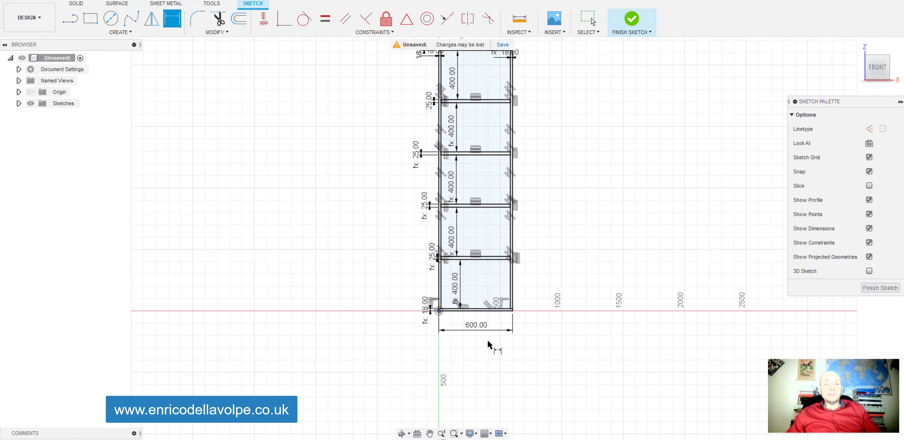
double_click(469, 325)
key(Return)
- Set the top gap dimension that drives the shelf spacing to 350 mm
key(d)
scroll(518, 247, up, 5)
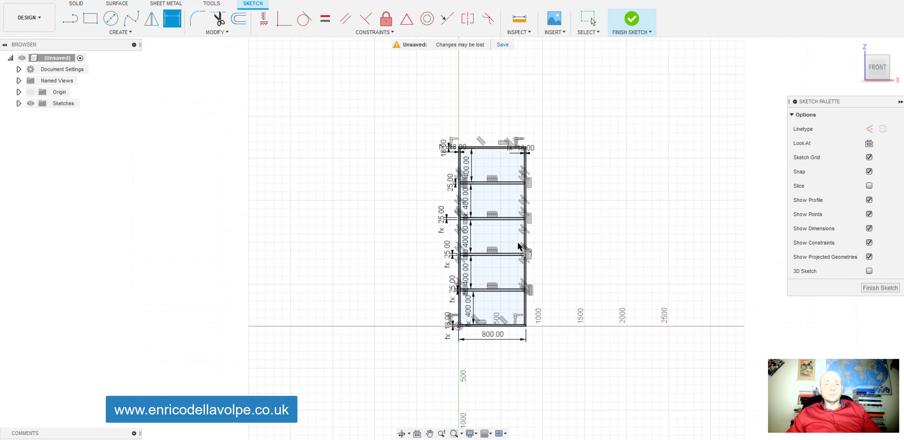
double_click(429, 159)
text(350)
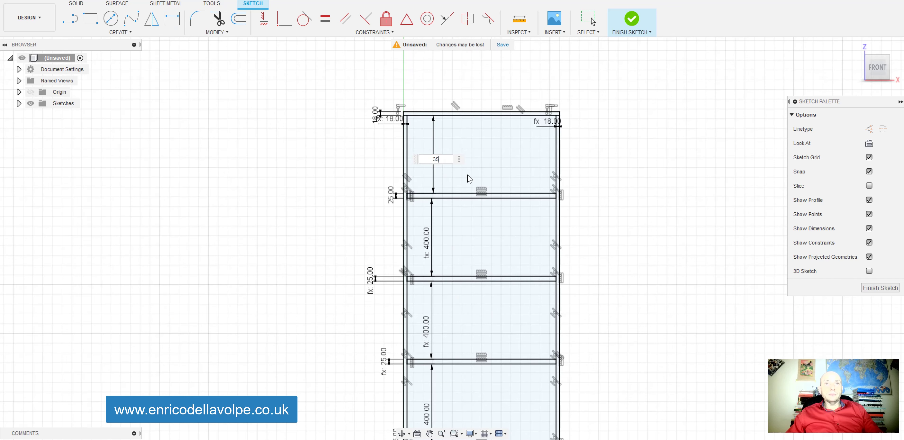
key(Return)
scroll(415, 123, down, 2)
scroll(466, 161, down, 2)
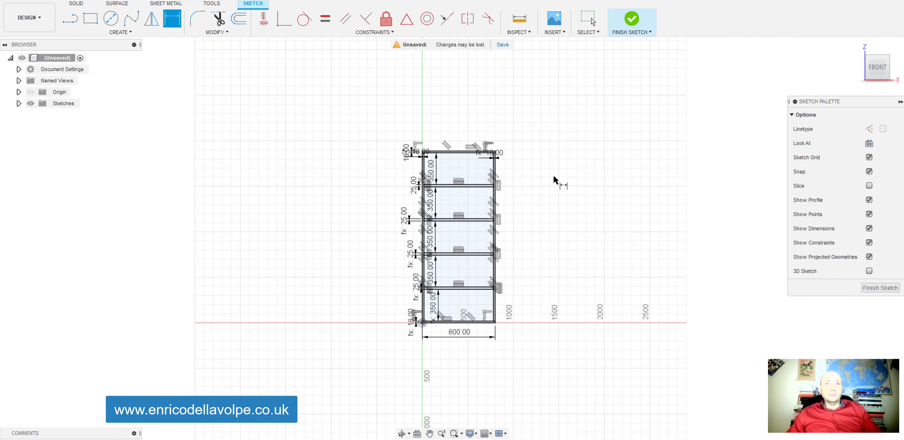
scroll(550, 248, up, 1)
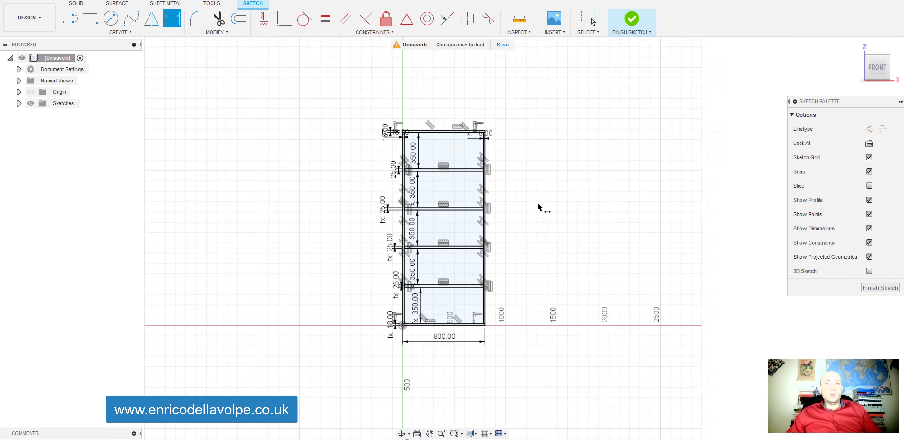
- Finish the bookcase sketch and change the 3D view from perspective to orthographic projection
click(632, 19)
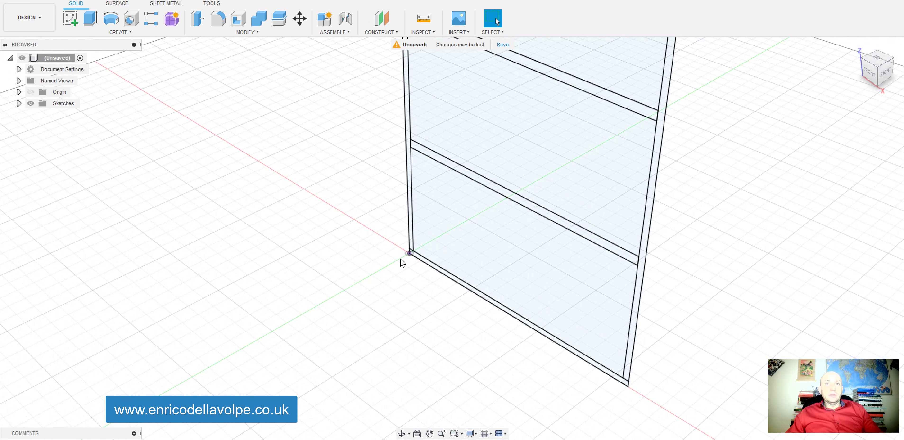
scroll(445, 105, up, 1)
click(899, 88)
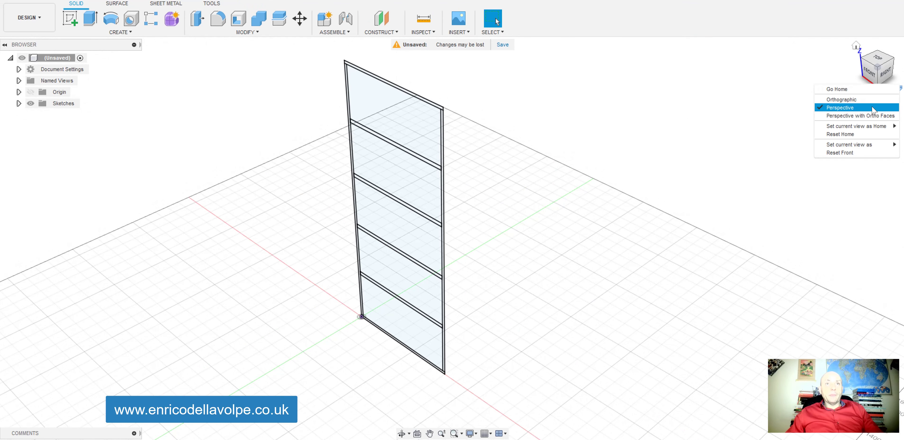
click(836, 98)
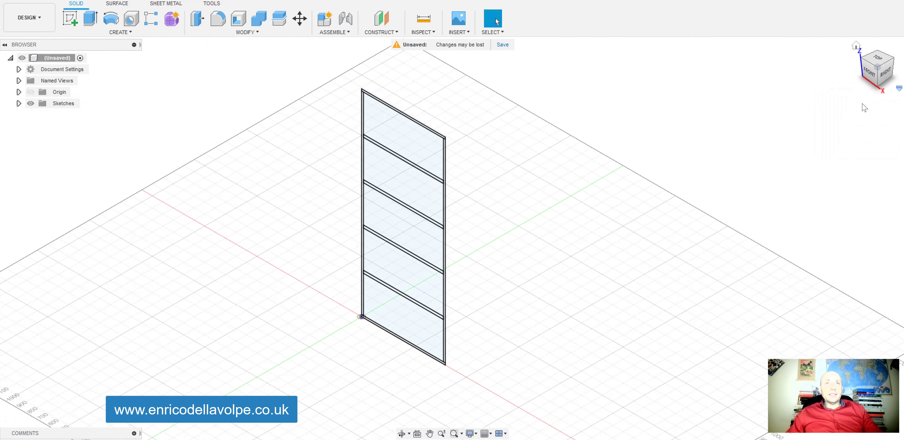
- Extrude the right side panel's profile 300 mm as a new body and make Sketch1 visible again
click(90, 19)
scroll(464, 123, up, 5)
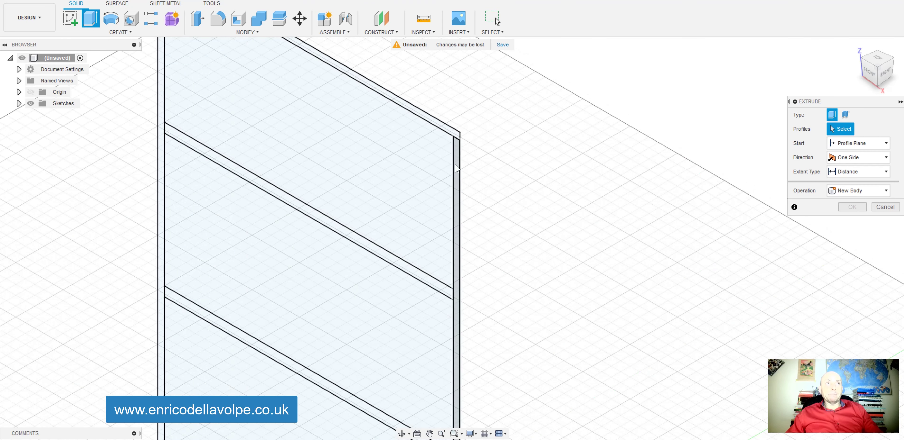
click(456, 169)
scroll(606, 228, down, 3)
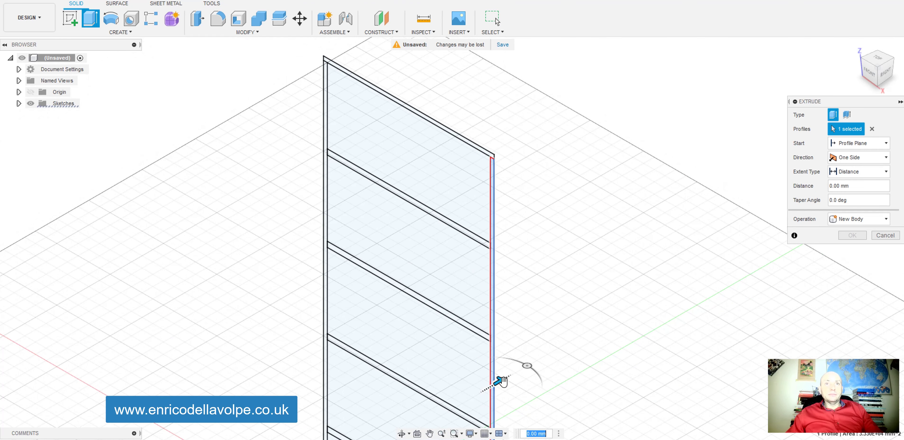
drag(502, 381, 539, 357)
text(300)
key(Return)
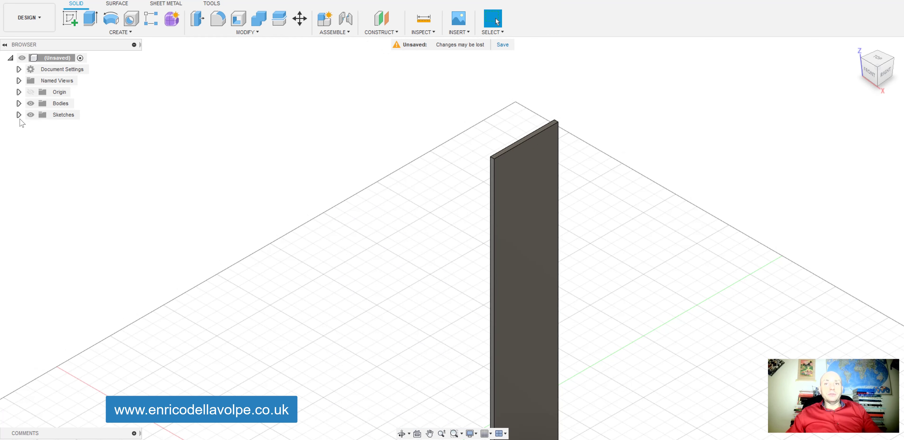
click(39, 126)
- Try to extrude the top panel's profile backward as a new body and undo the extrusion
click(85, 15)
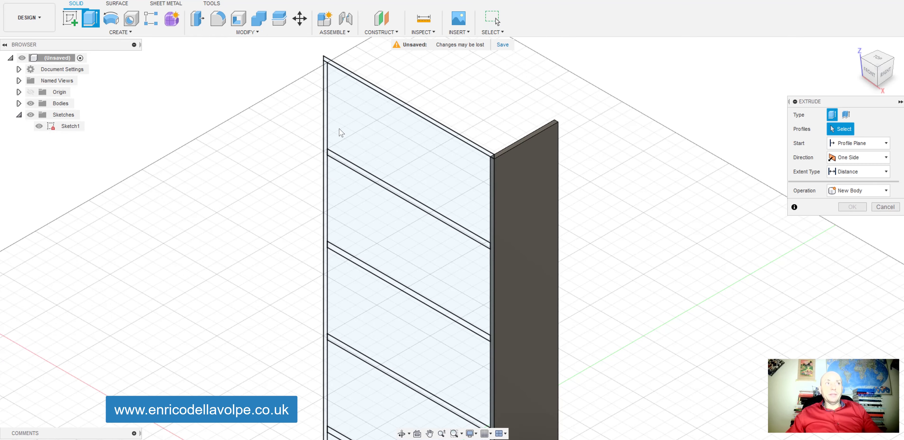
scroll(386, 161, up, 5)
click(388, 167)
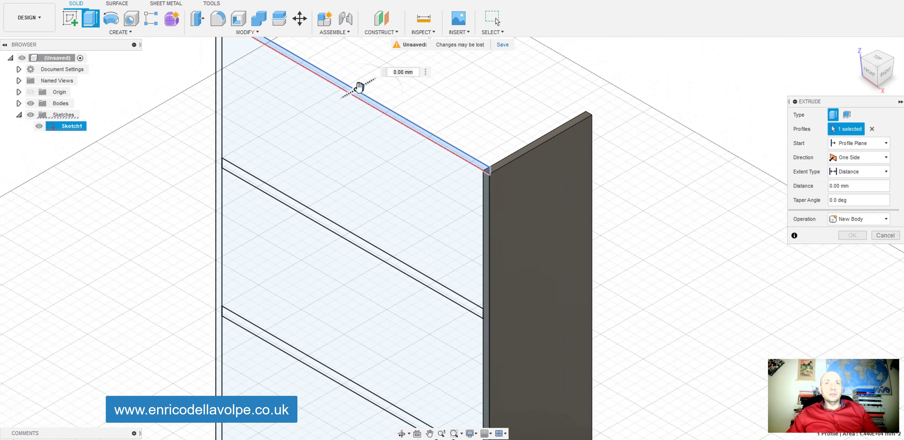
drag(359, 85, 375, 78)
key(Return)
key(ctrl+z)
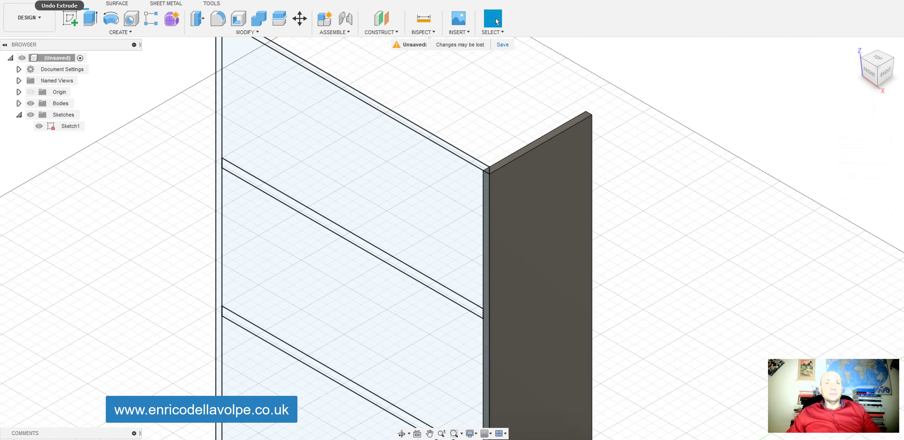
- Extrude the top panel's sketch profile 300 mm as a new body
click(91, 18)
scroll(401, 178, up, 4)
click(402, 178)
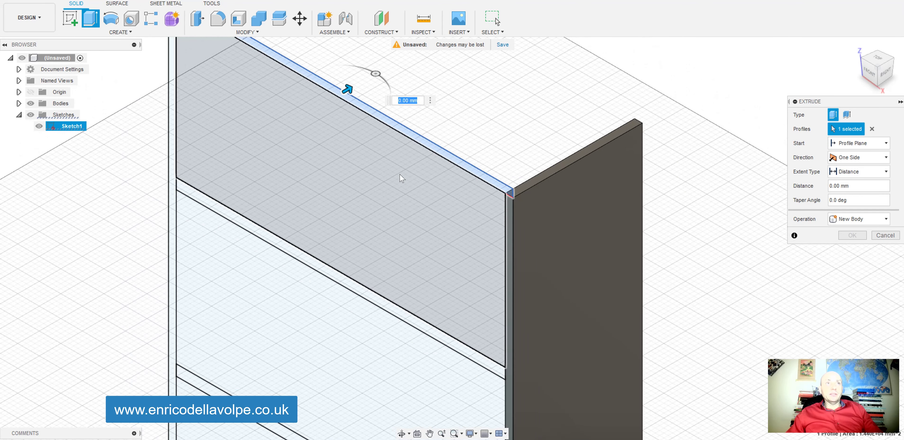
text(300)
key(Return)
click(859, 218)
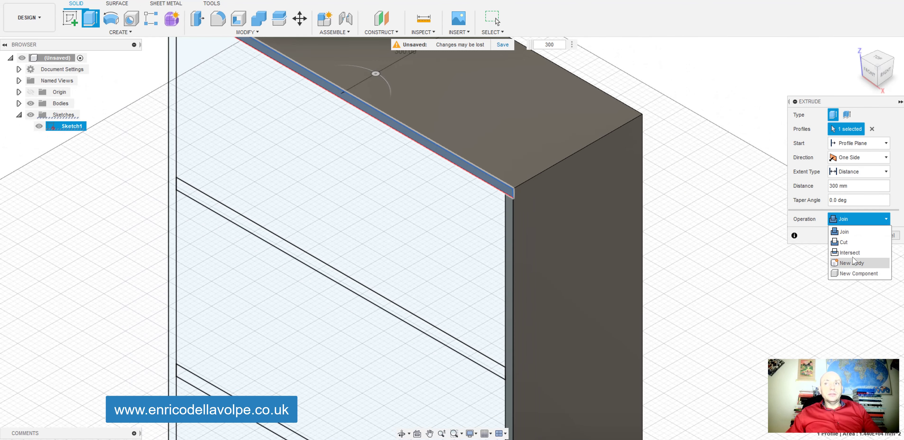
click(856, 264)
click(853, 235)
scroll(379, 77, down, 4)
scroll(379, 77, up, 4)
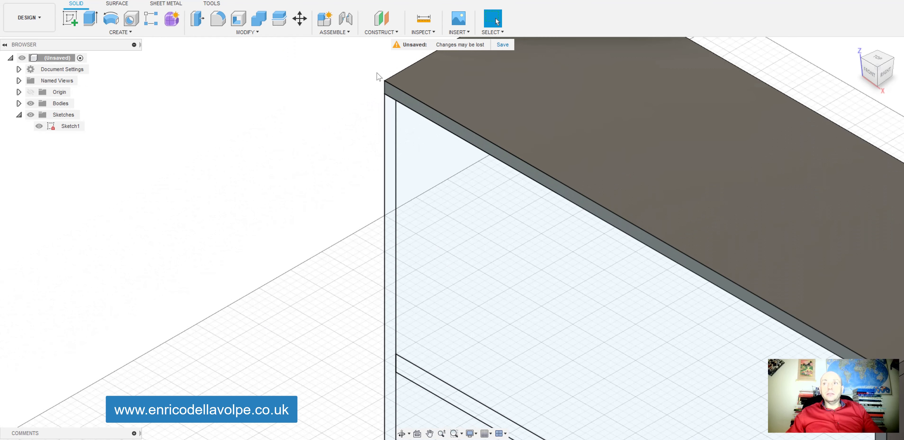
click(90, 18)
scroll(293, 234, down, 5)
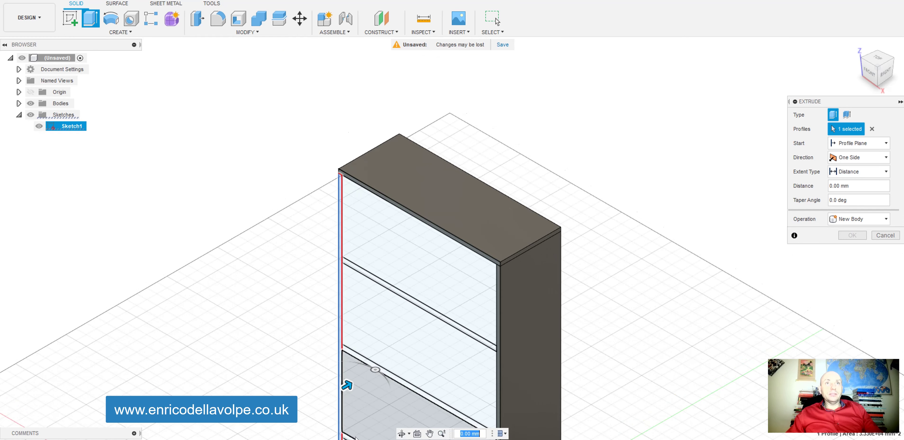
drag(347, 385, 363, 374)
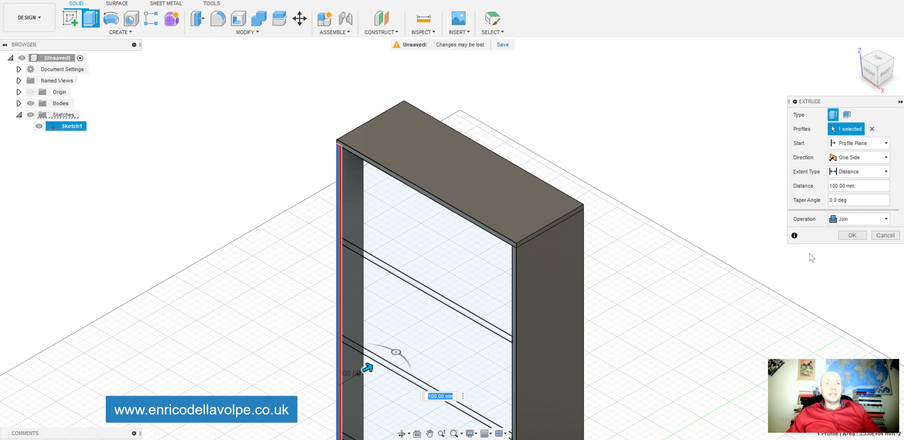
key(Return)
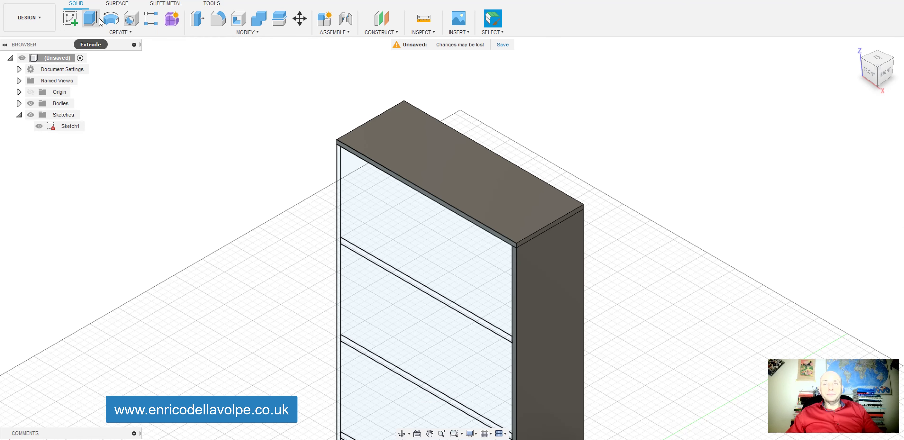
- Extrude the left side panel's sketch profile 300 mm as a new body
click(90, 18)
click(340, 304)
drag(345, 379, 415, 347)
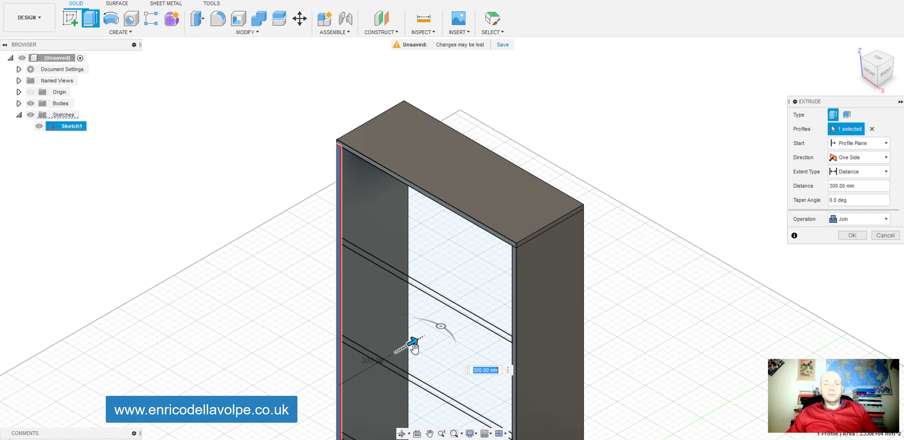
click(864, 221)
click(839, 262)
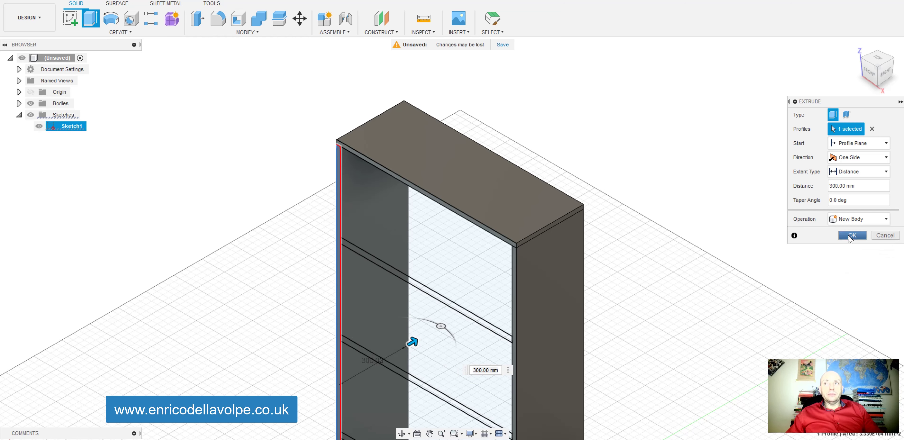
click(851, 236)
- Extrude the bottom panel's sketch profile 300 mm as a new body
scroll(447, 91, down, 3)
scroll(418, 372, up, 6)
click(91, 18)
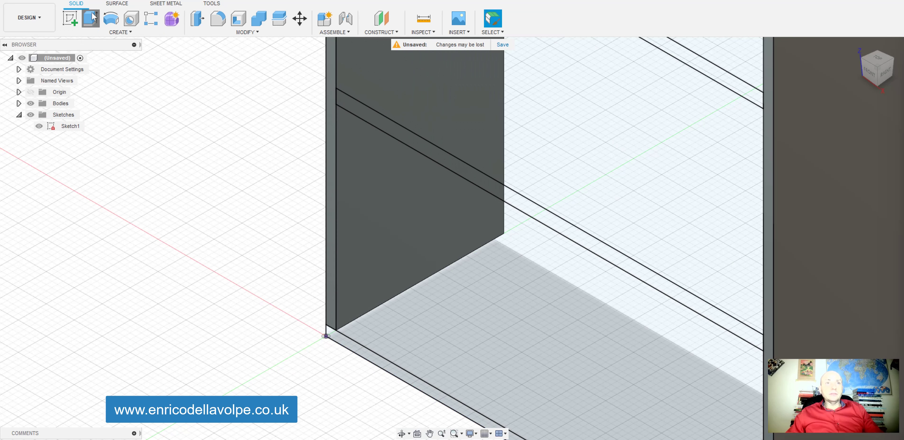
click(456, 396)
drag(459, 397, 543, 332)
click(859, 218)
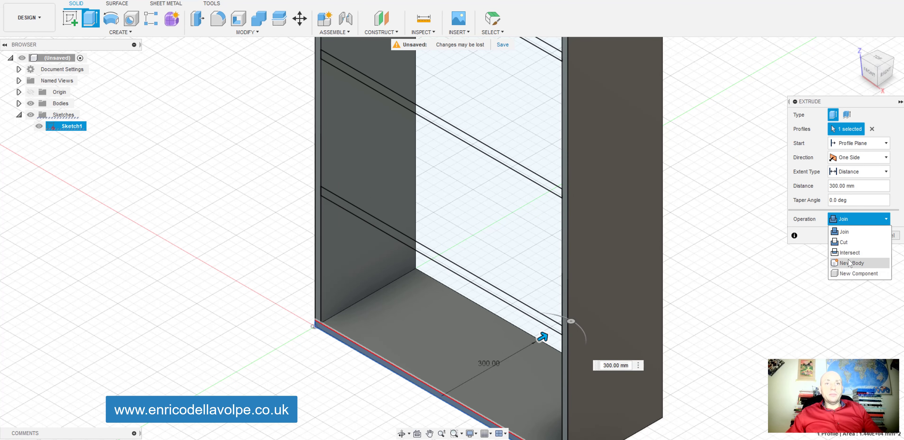
click(840, 262)
click(853, 236)
- Extrude the uppermost shelf's profile 280 mm as a new body, separate from the frame panels
scroll(379, 342, down, 3)
scroll(419, 196, up, 5)
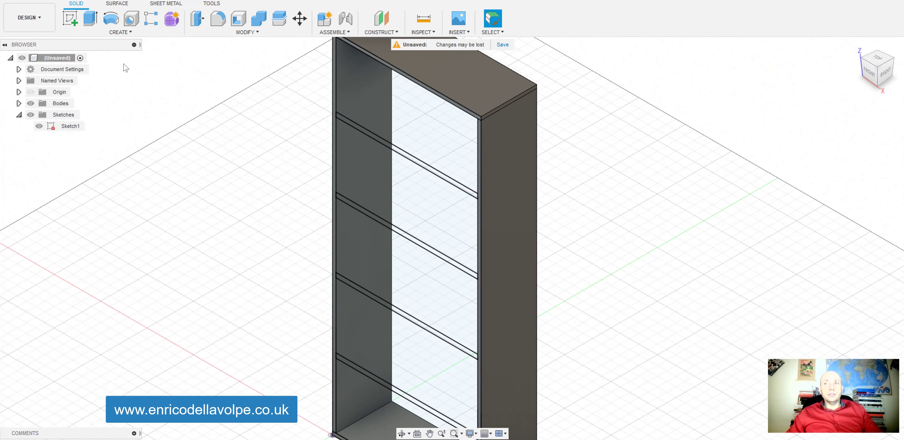
click(91, 19)
click(435, 172)
drag(403, 145, 441, 123)
text(280)
key(Return)
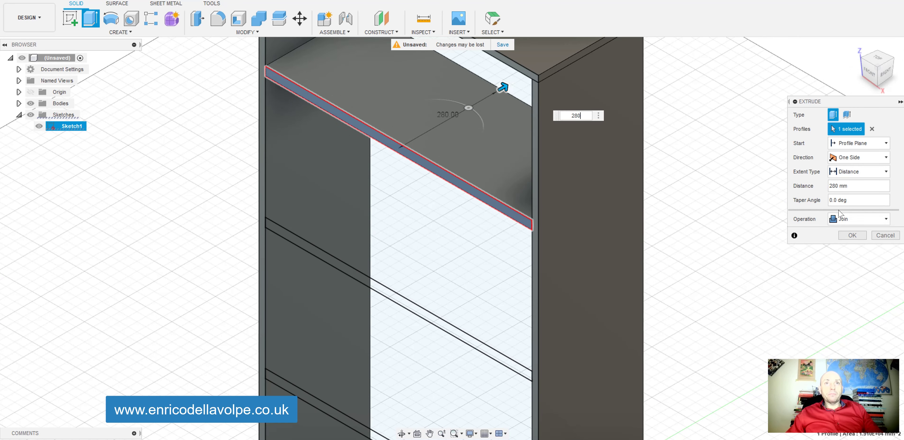
click(859, 219)
click(840, 262)
scroll(462, 151, down, 2)
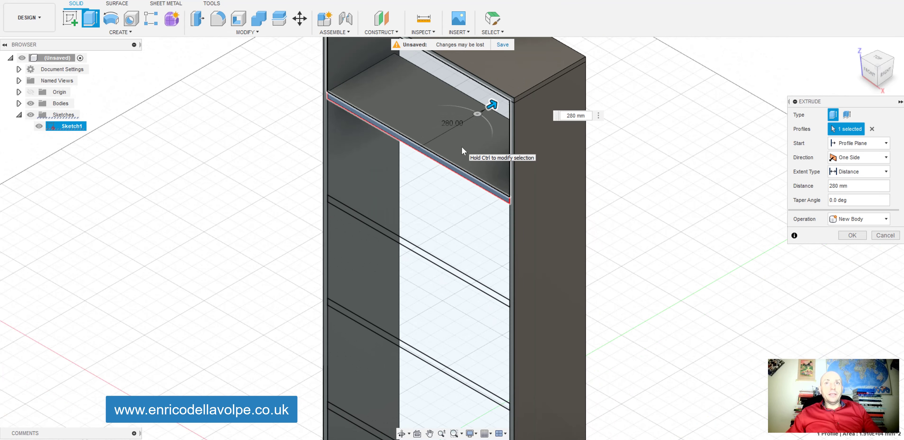
click(849, 237)
- Extrude the profile of the second shelf from the top 280 mm as a new body
key(e)
scroll(462, 257, up, 2)
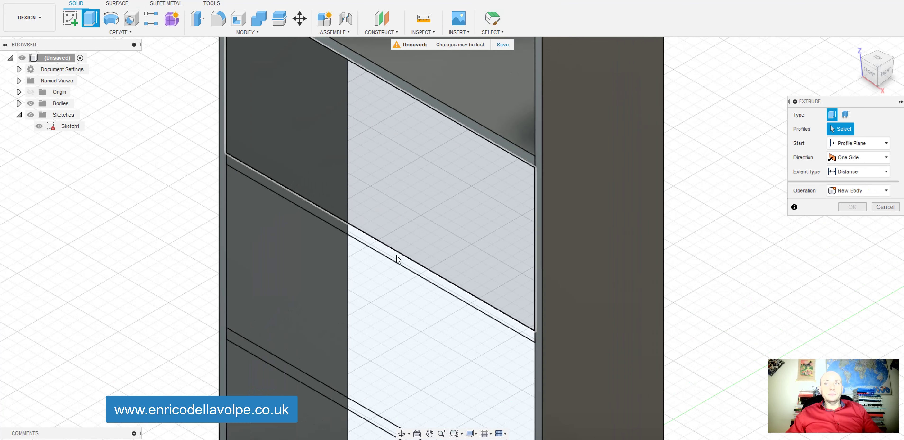
click(462, 256)
drag(383, 242, 447, 209)
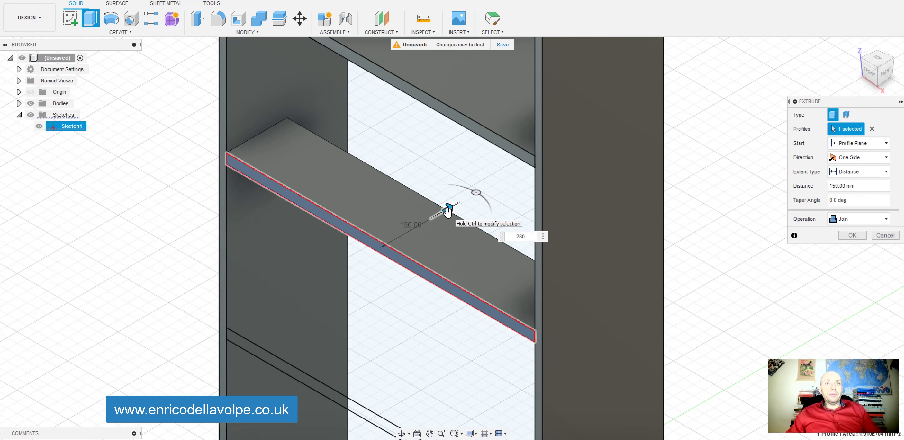
key(Return)
click(859, 219)
click(841, 262)
click(852, 235)
- Extrude the profile of the third shelf from the top 280 mm as a new body
scroll(549, 163, down, 2)
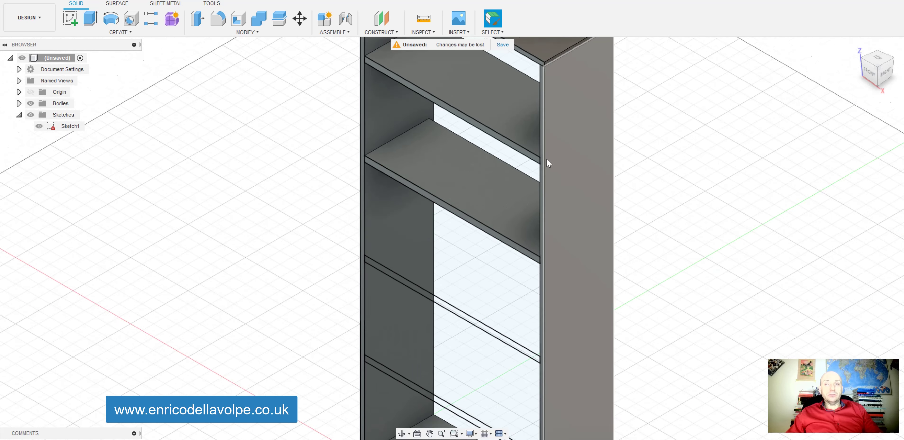
scroll(449, 304, up, 2)
click(90, 19)
click(435, 307)
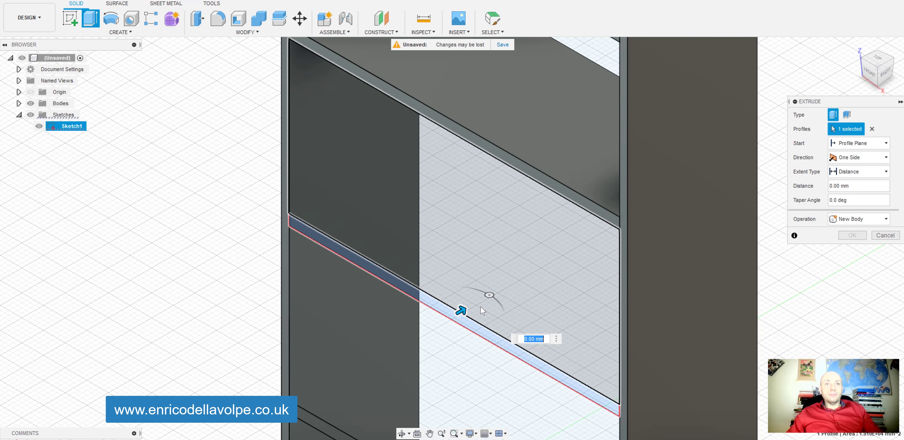
drag(461, 310, 502, 291)
text(280)
key(Return)
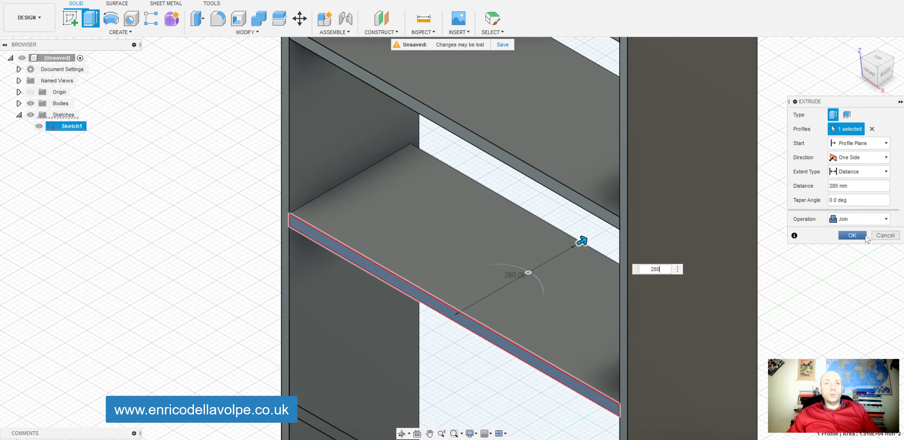
click(859, 219)
click(854, 263)
click(852, 239)
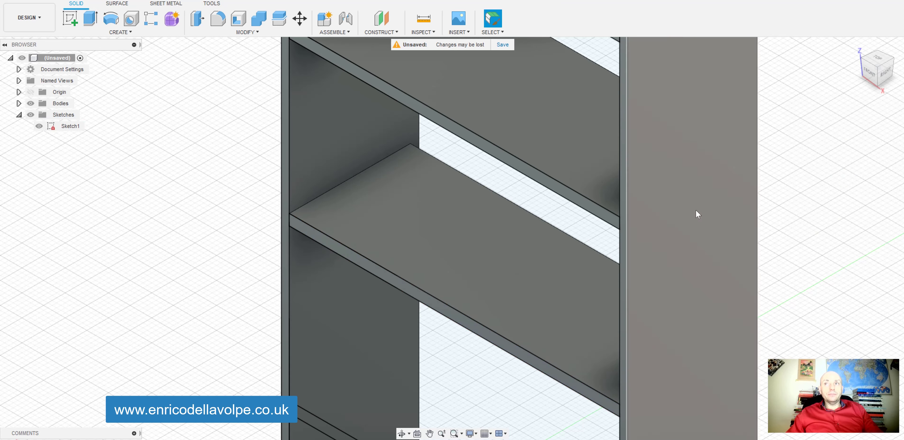
- Extrude the lowest shelf's profile 280 mm as a new body
scroll(590, 218, down, 4)
scroll(541, 372, up, 3)
click(90, 18)
scroll(491, 299, up, 2)
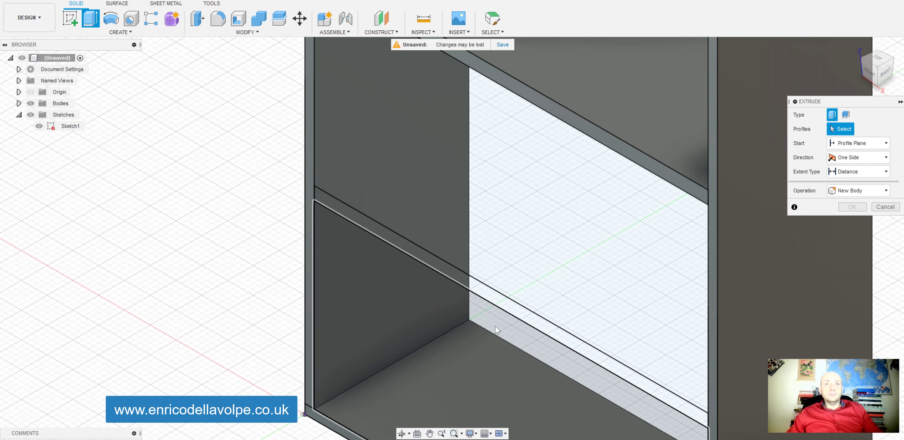
click(516, 302)
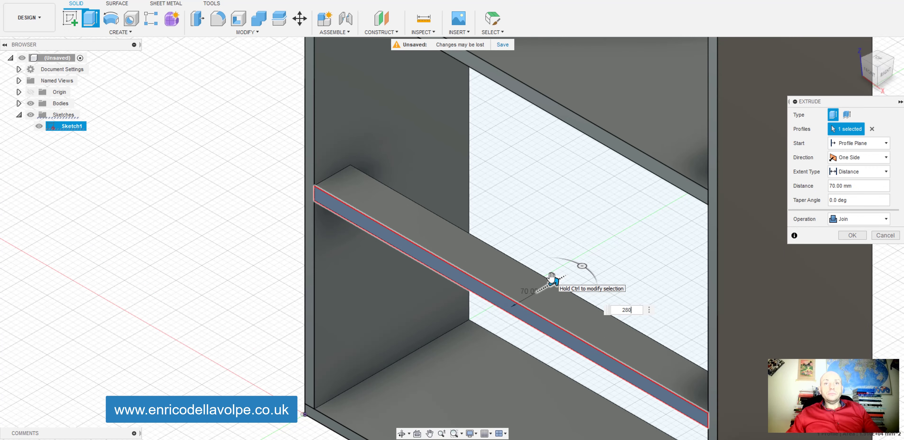
key(Return)
click(859, 219)
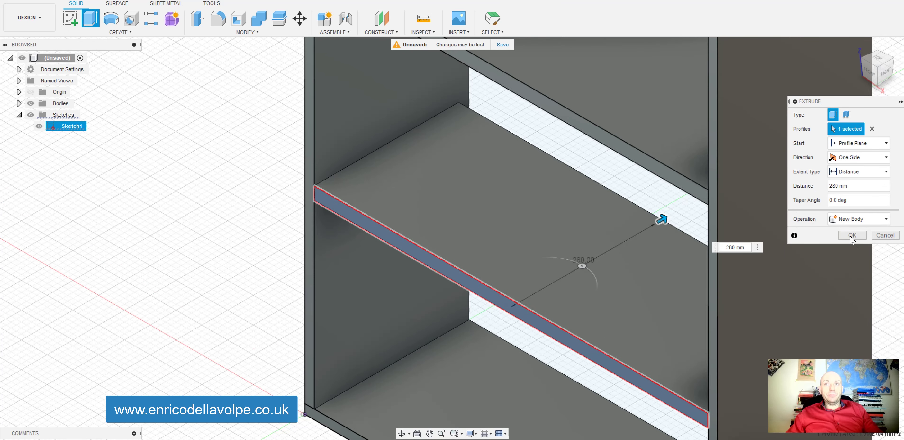
click(852, 236)
- Create an offset construction plane at -20 mm from the left side panel's rear face
scroll(506, 277, down, 6)
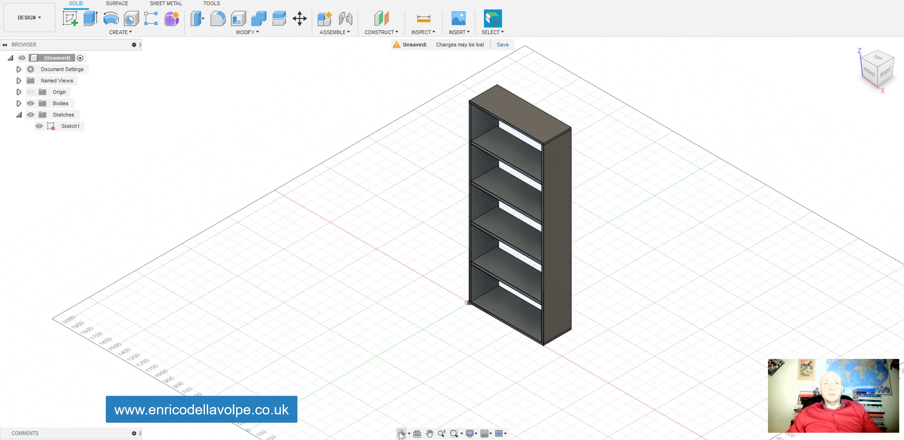
shift+middle_drag(485, 300, 425, 284)
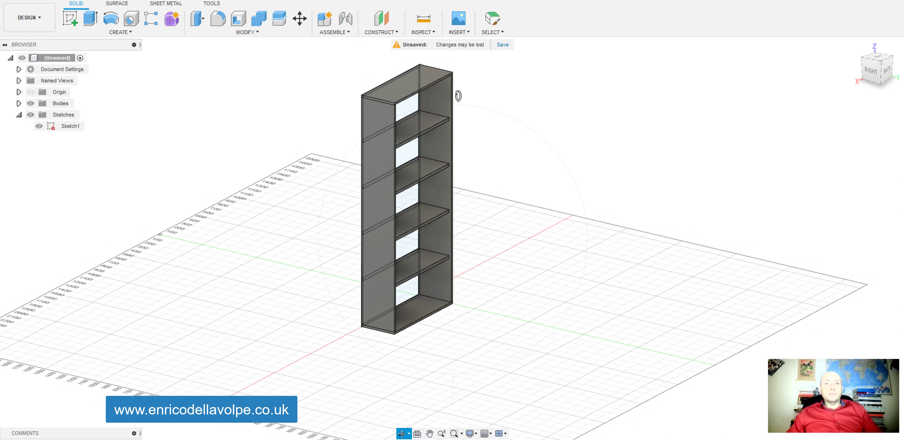
scroll(457, 98, up, 5)
click(382, 19)
click(394, 34)
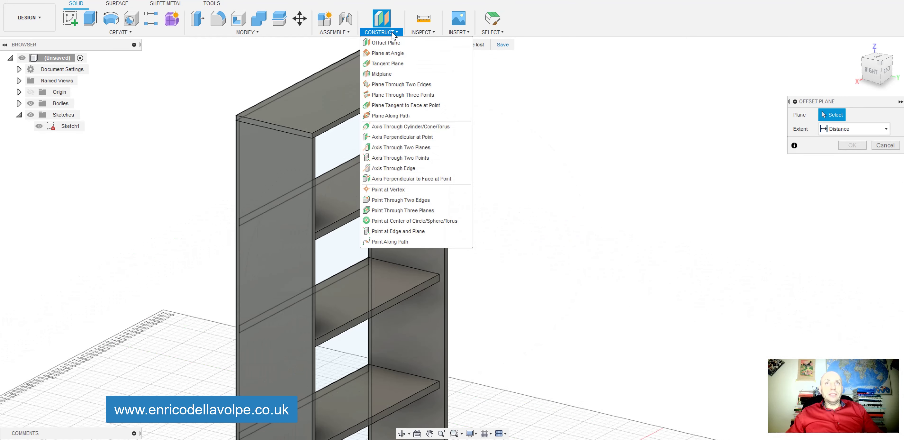
scroll(463, 108, up, 8)
click(455, 117)
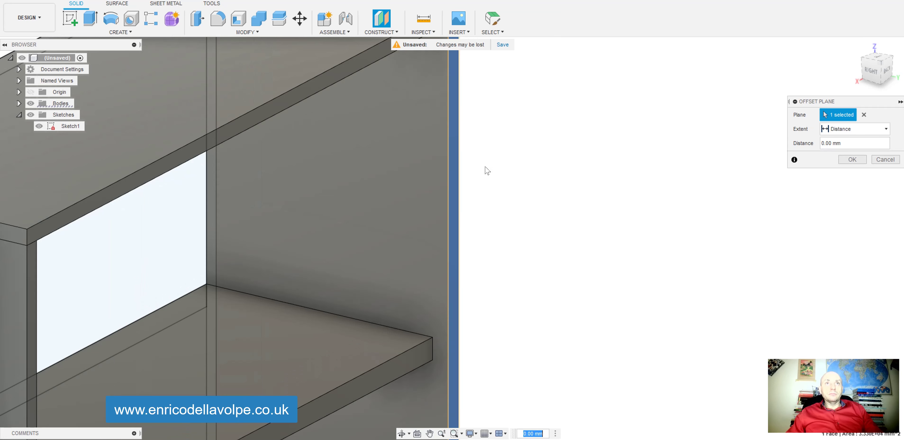
scroll(529, 254, down, 8)
drag(493, 379, 471, 372)
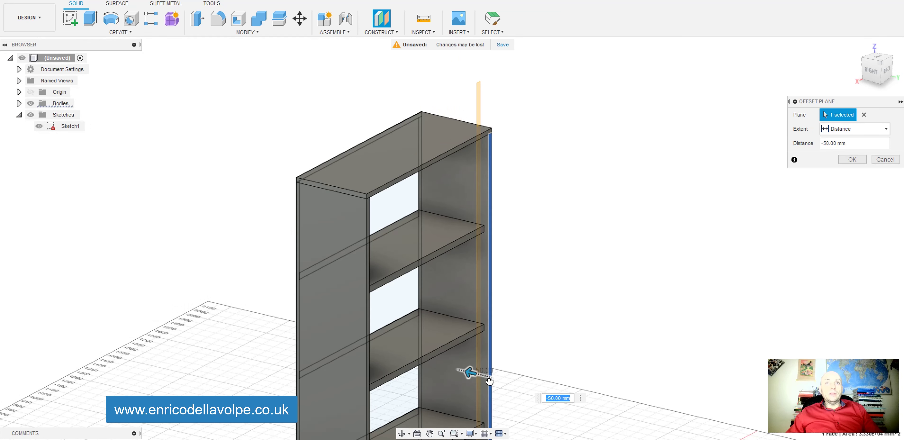
text(-20)
key(Return)
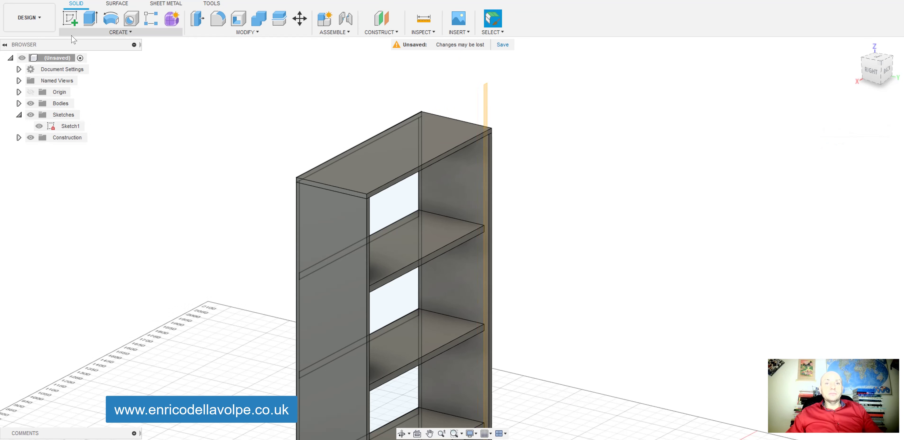
- Start a sketch on the offset plane and draw a tall two-point rectangle inside the bookcase frame
click(70, 19)
click(487, 105)
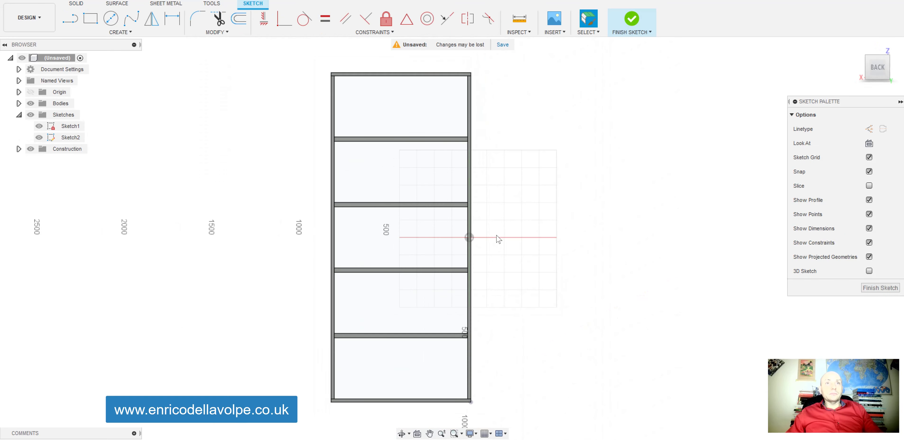
click(92, 24)
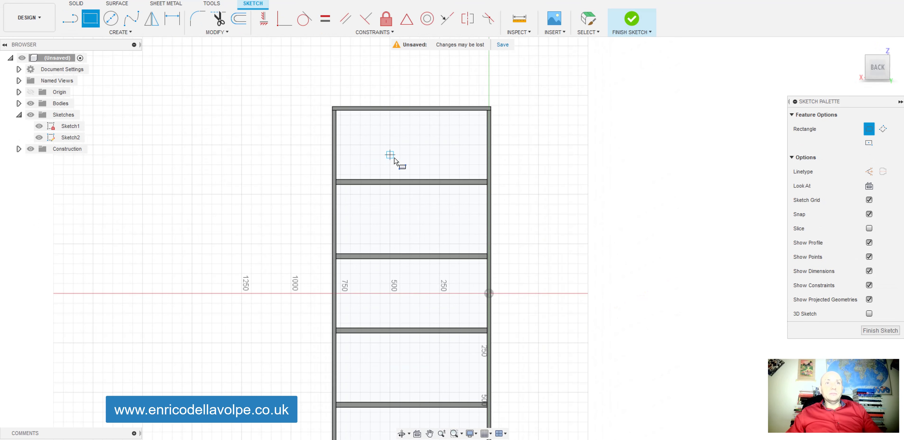
click(370, 125)
scroll(442, 349, down, 4)
scroll(416, 242, up, 5)
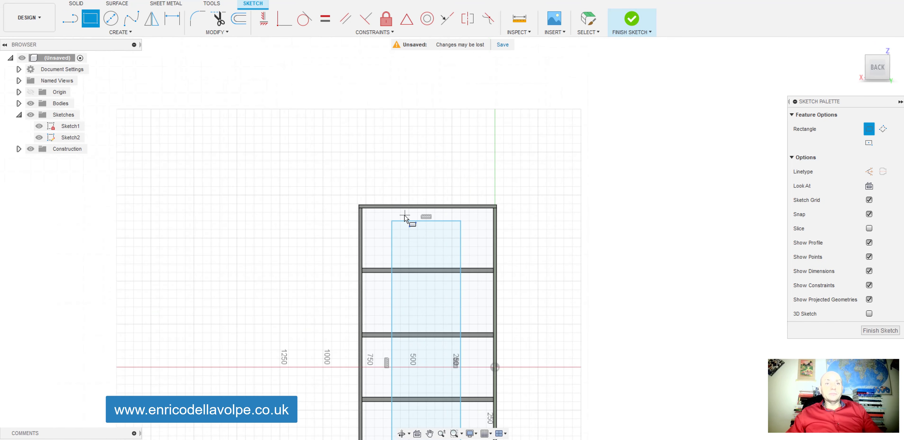
- Make the rectangle's four sides collinear with the frame's inner edges and finish the sketch
click(448, 20)
scroll(433, 194, up, 4)
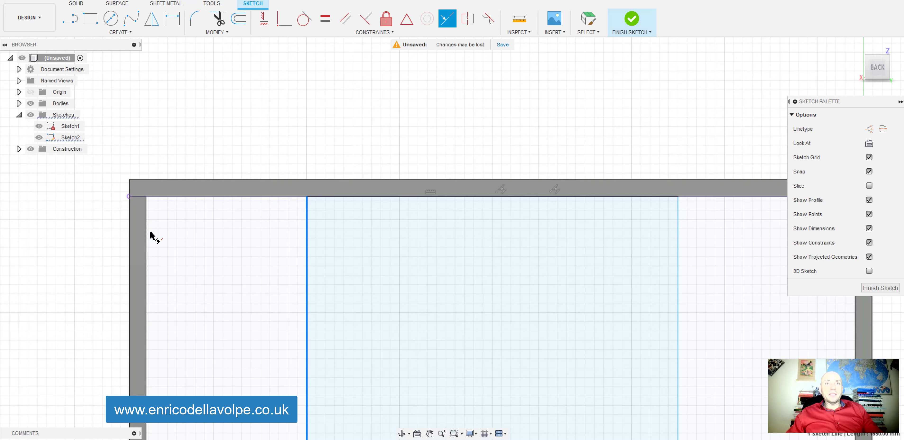
scroll(253, 139, down, 3)
scroll(450, 191, up, 3)
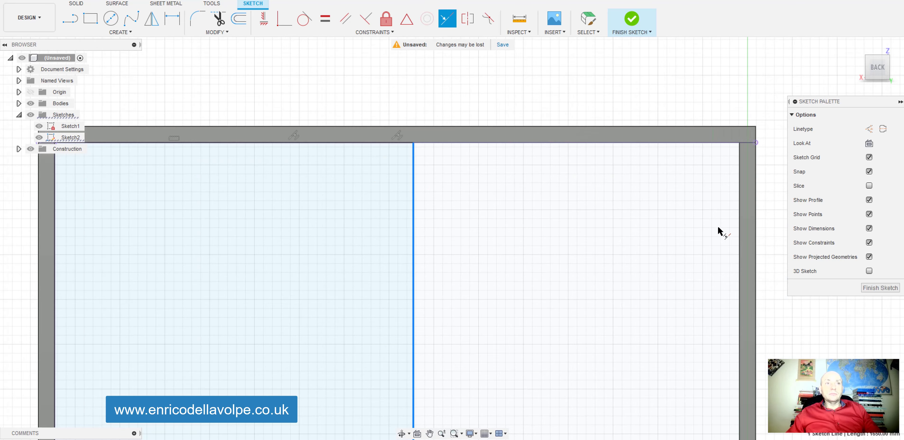
scroll(592, 71, down, 5)
scroll(527, 166, up, 5)
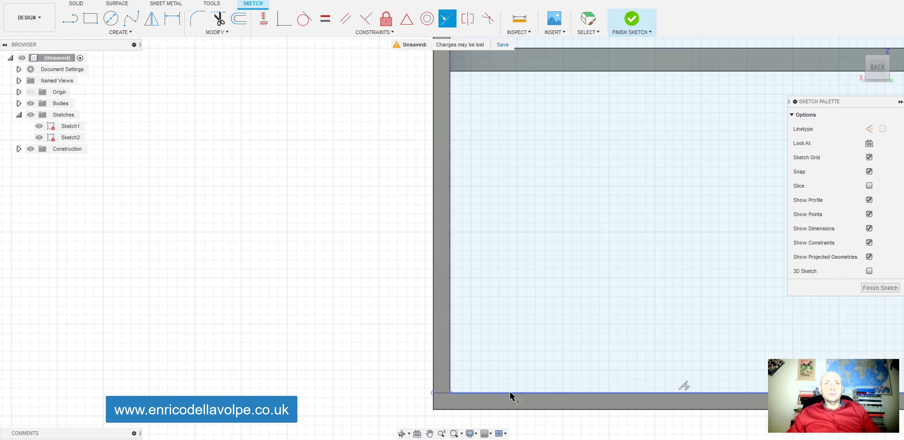
scroll(384, 224, down, 5)
scroll(682, 188, down, 3)
click(632, 19)
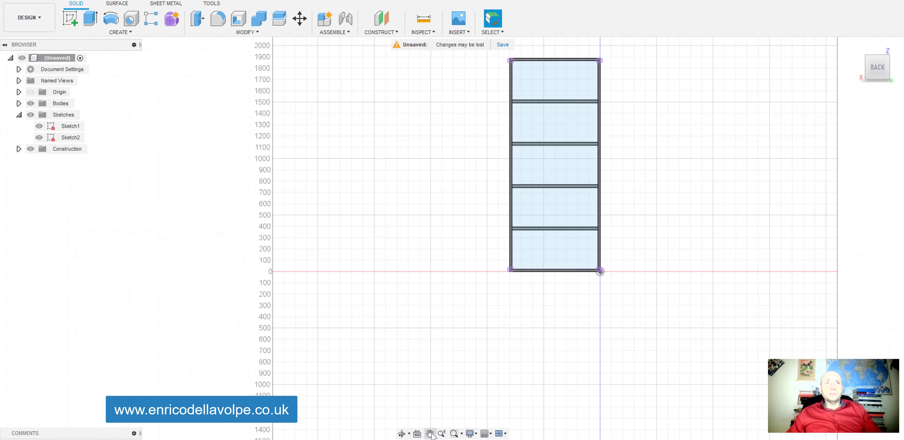
- Extrude the rectangle at the rear of the bookcase 18 mm to form the back panel as a separate body
click(401, 434)
drag(474, 250, 510, 275)
scroll(511, 275, down, 3)
scroll(535, 211, up, 8)
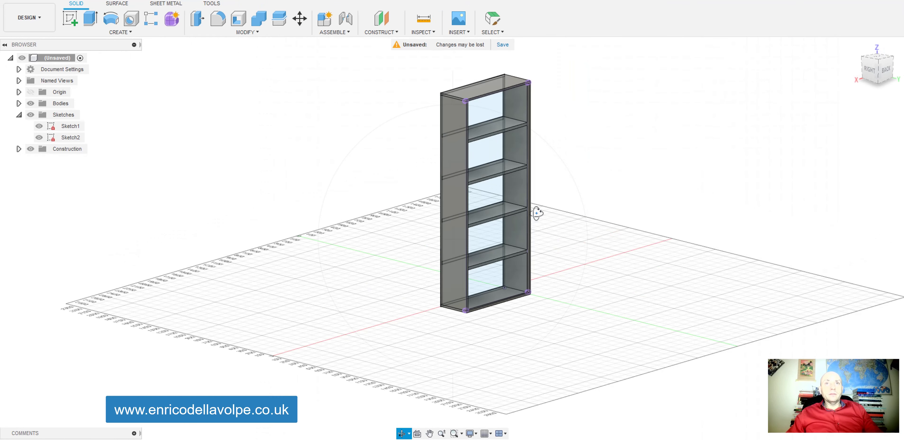
scroll(519, 203, down, 5)
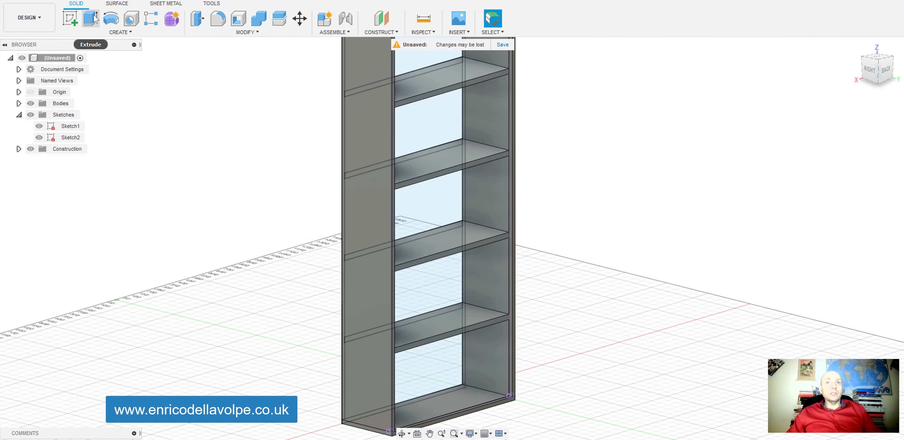
click(90, 19)
click(437, 147)
text(18)
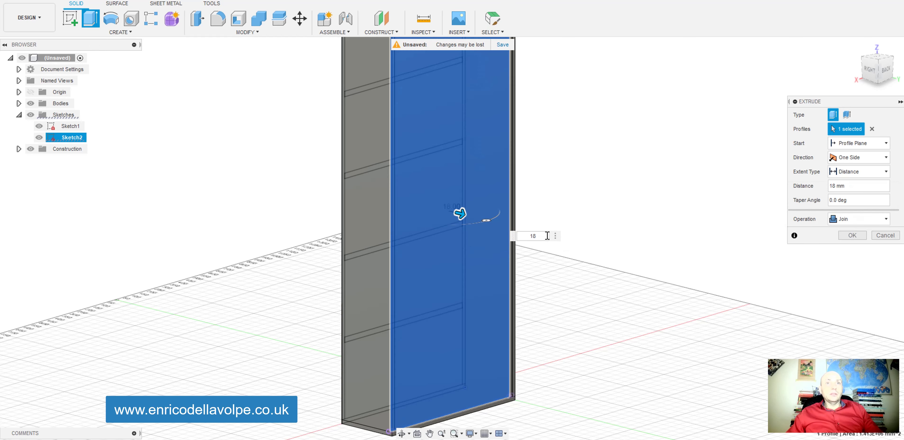
click(853, 236)
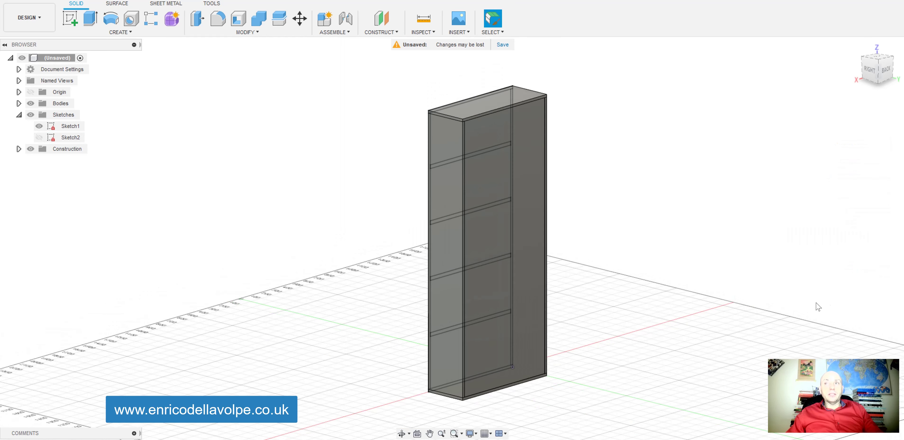
shift+middle_drag(456, 311, 525, 311)
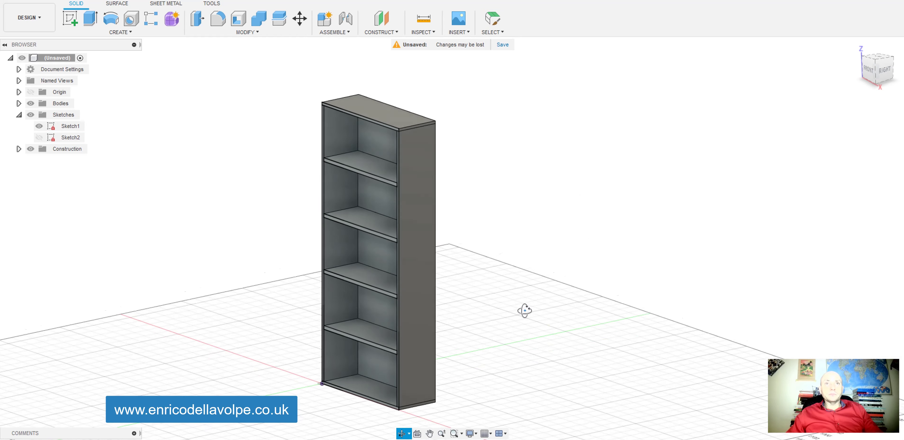
scroll(600, 270, down, 2)
scroll(445, 239, up, 4)
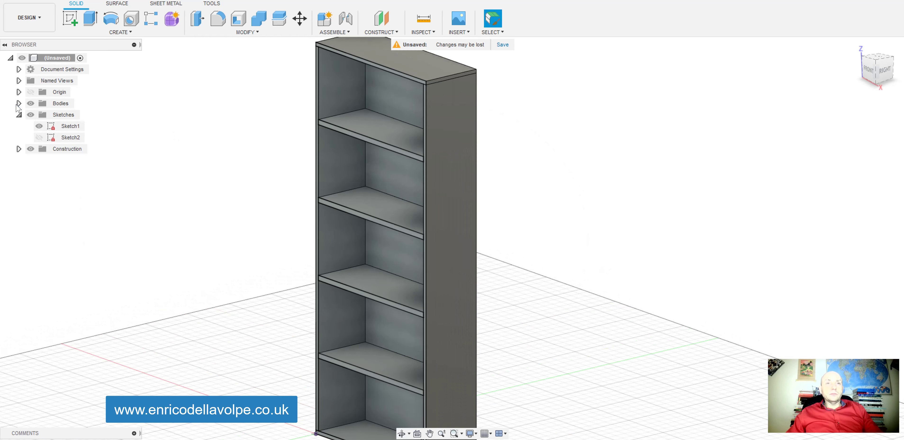
- List the bodies and rename the first one, Body1, as Left Side
click(19, 103)
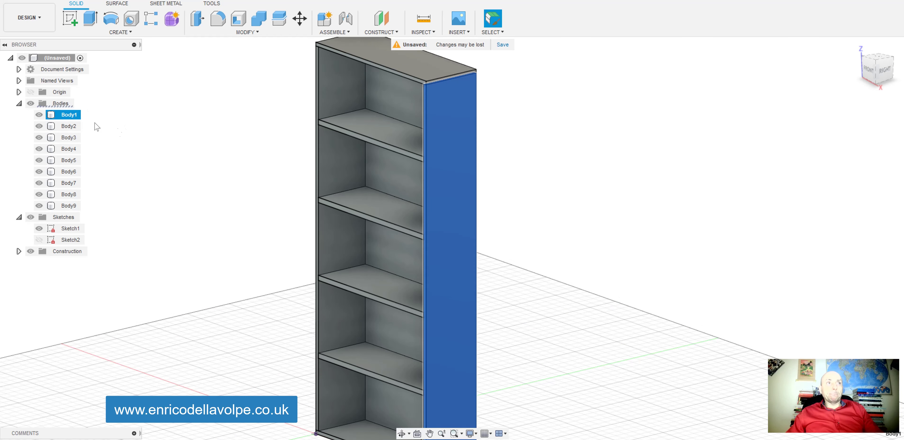
double_click(71, 115)
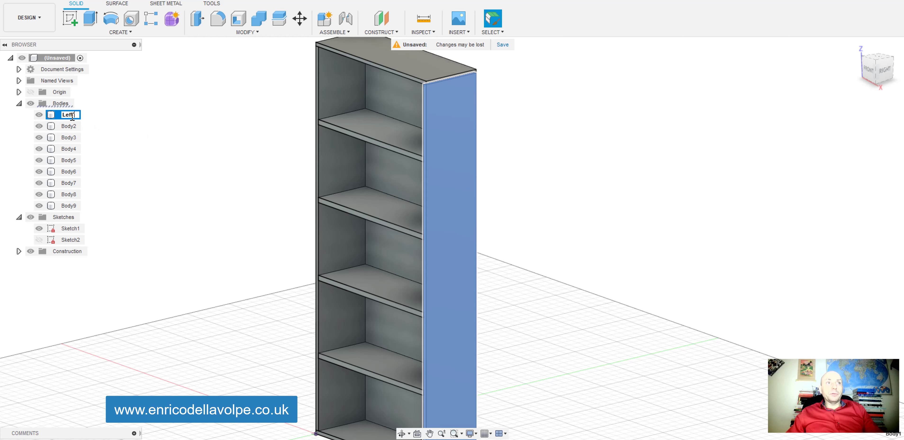
text(Left Side)
key(Return)
- Rename the four frame panel bodies according to their positions as Top, Right Side, Left Side and Bottom
click(68, 126)
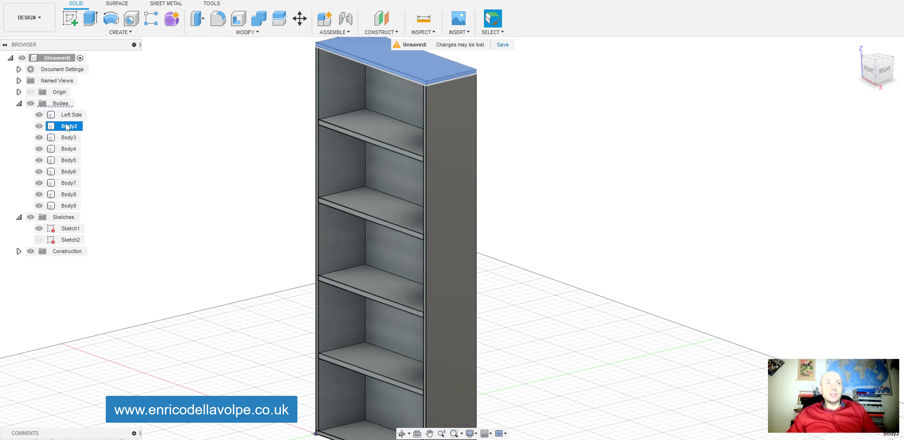
double_click(75, 138)
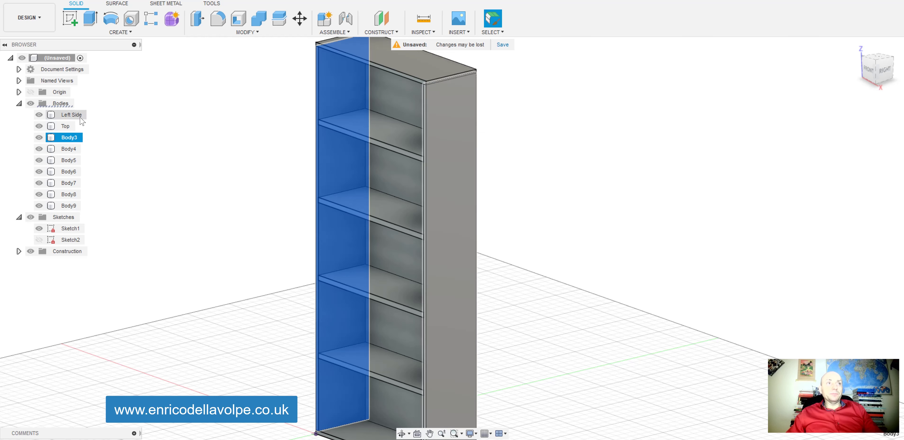
click(77, 129)
double_click(82, 117)
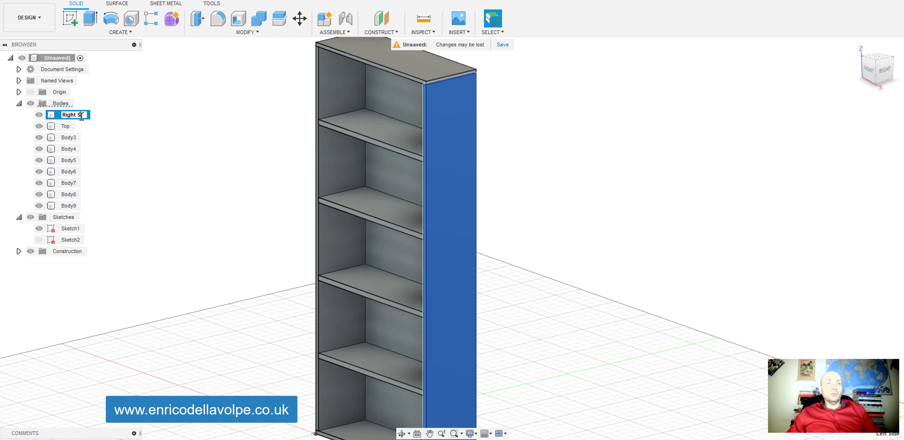
double_click(69, 138)
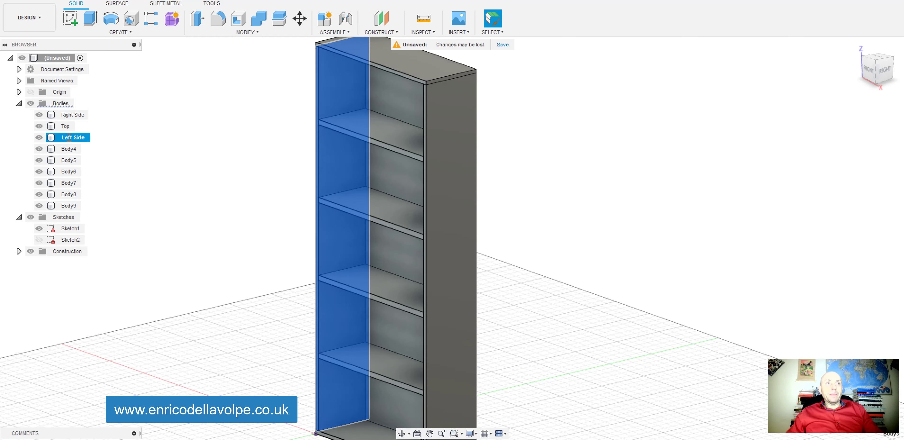
click(68, 150)
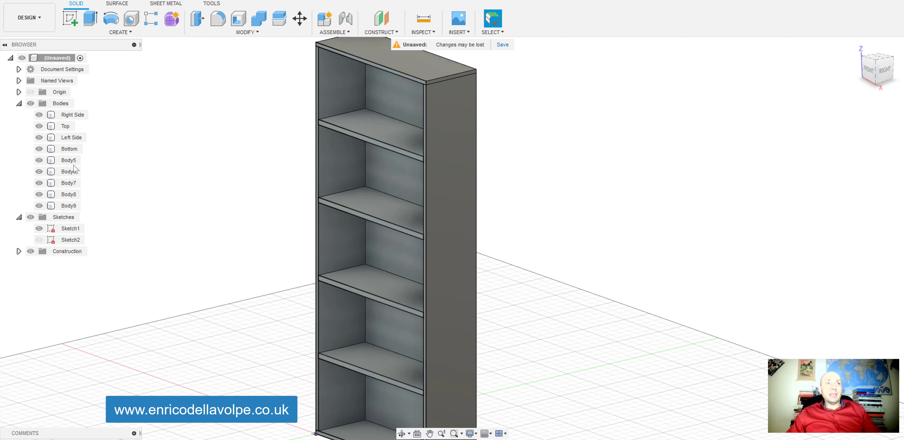
- Rename the four shelf bodies Shelf1 to Shelf4 from the uppermost down, and the rear panel body Back
double_click(69, 160)
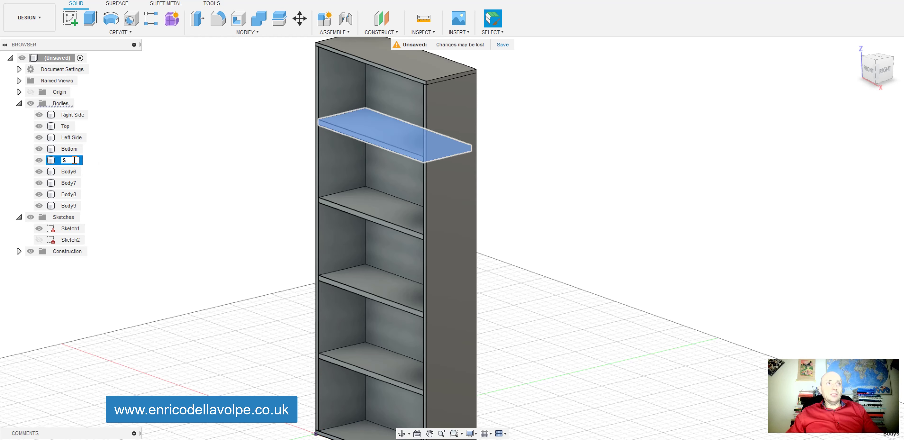
text(Shelf1)
key(Return)
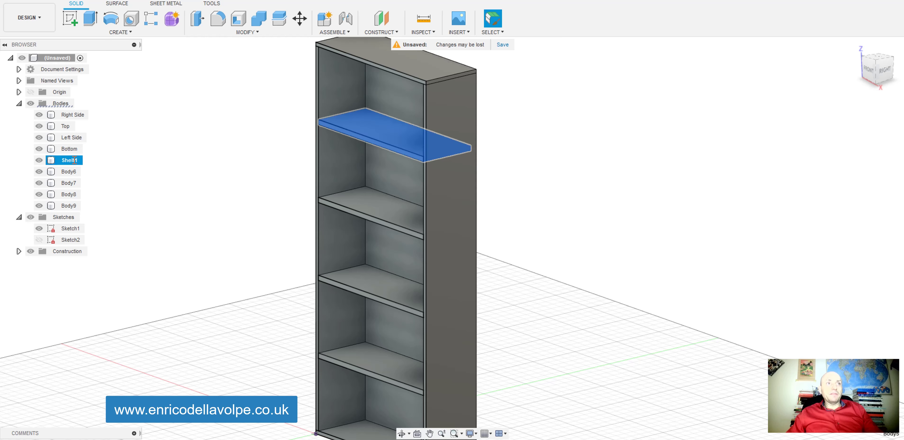
double_click(74, 172)
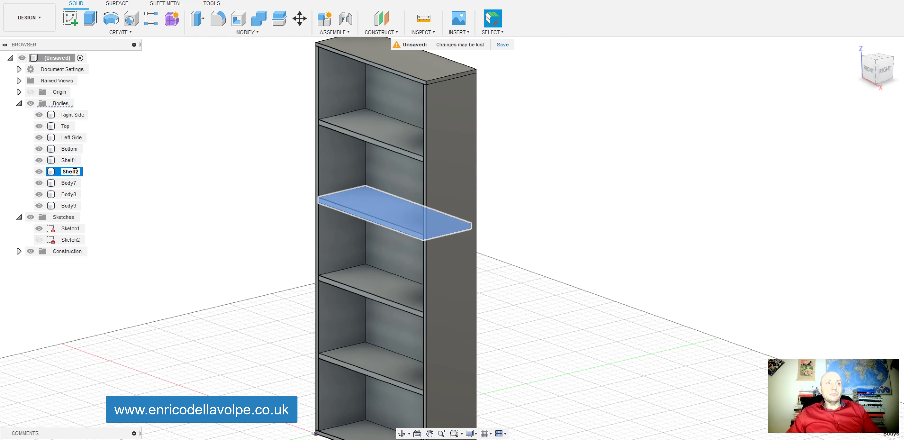
text(Shelf2)
key(Return)
double_click(69, 183)
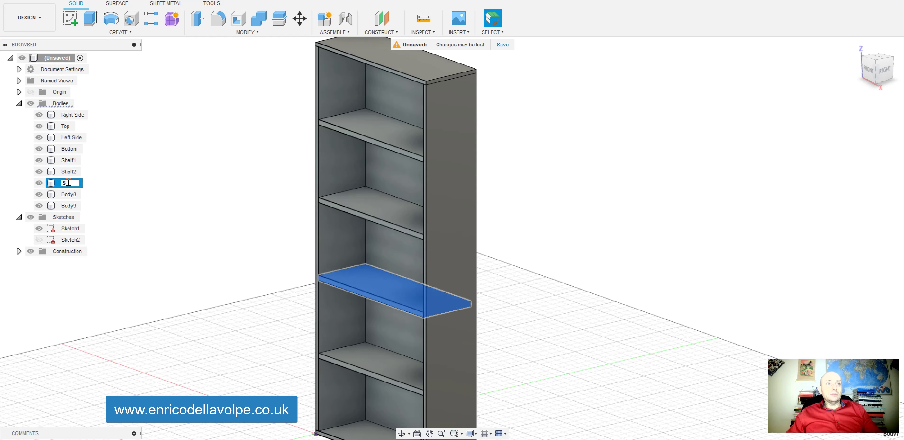
double_click(69, 194)
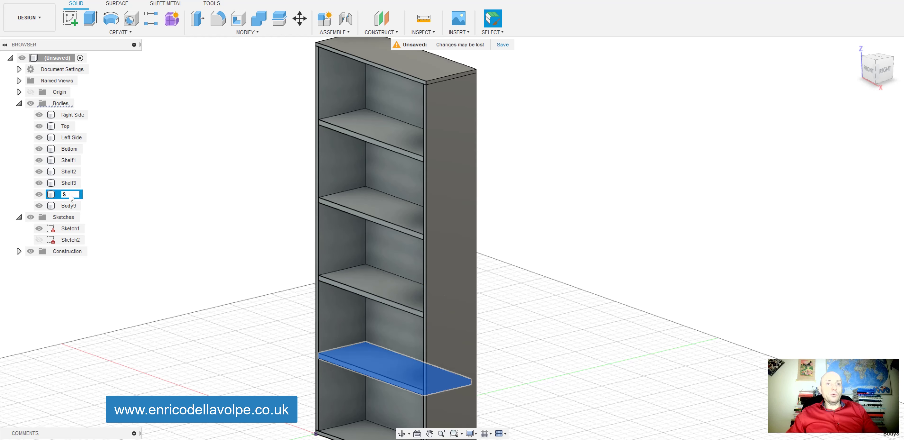
key(Return)
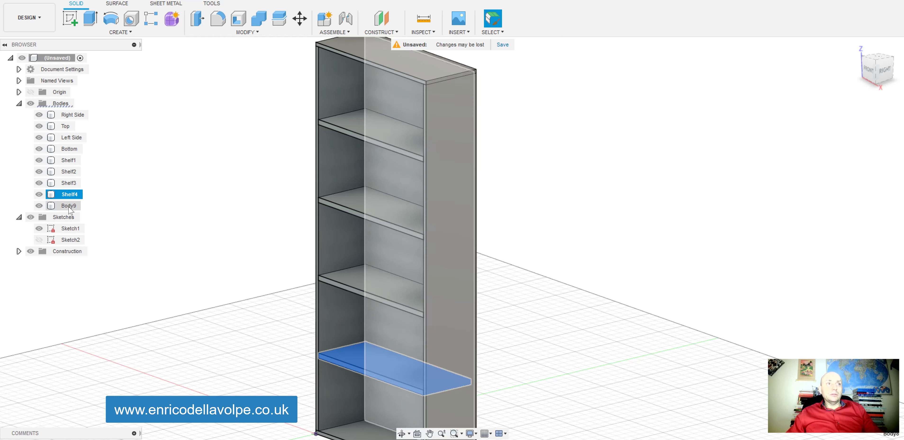
double_click(69, 205)
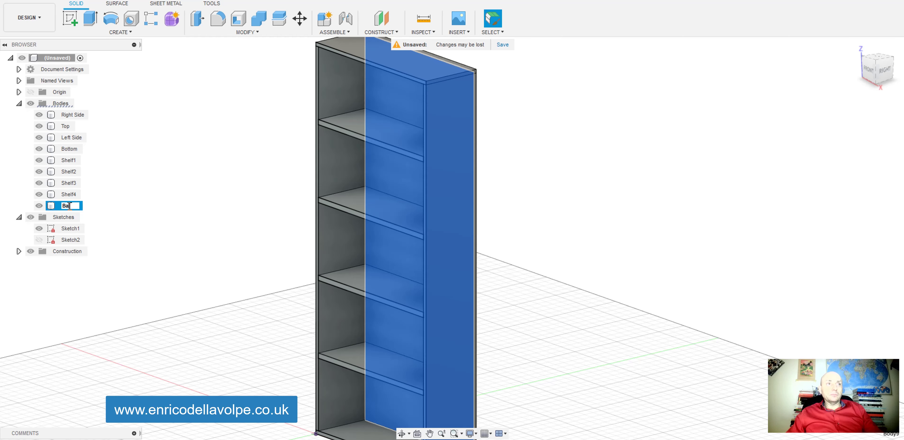
click(224, 166)
- Offset the right end faces of the top and bottom panels outward with Press Pull
scroll(348, 116, up, 5)
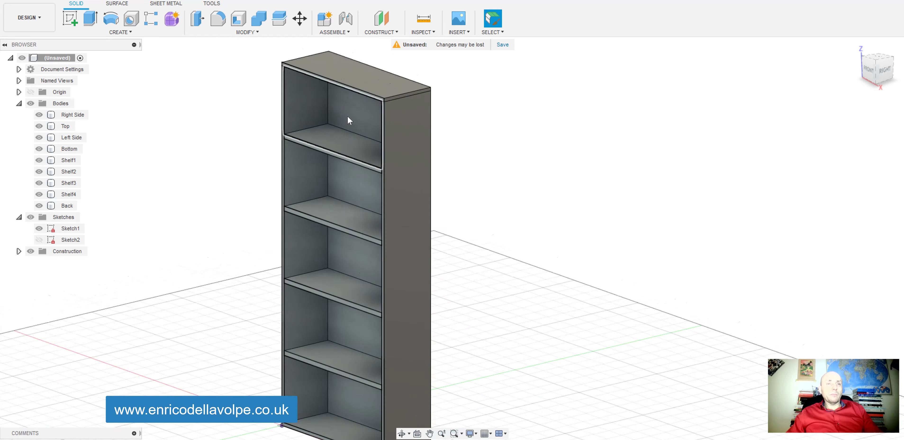
scroll(400, 114, up, 3)
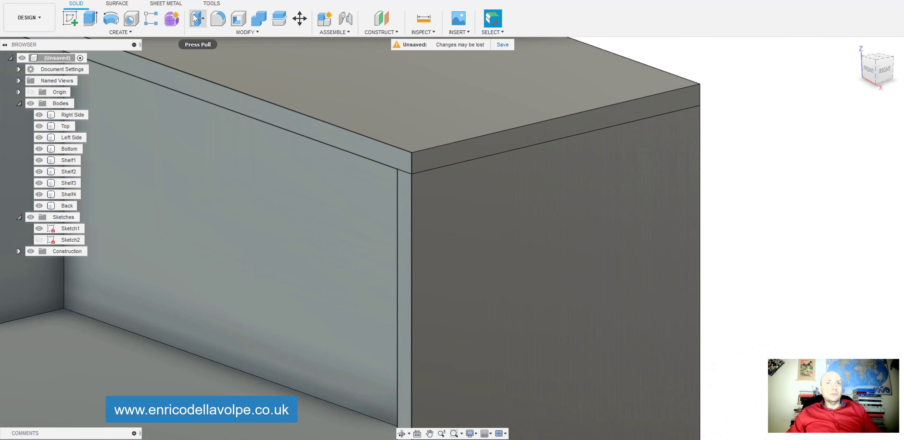
click(197, 18)
click(418, 152)
key(Return)
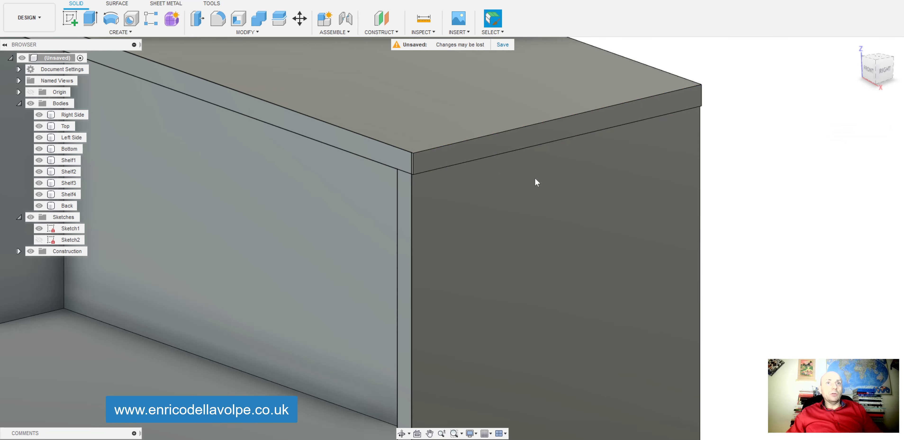
scroll(534, 178, down, 8)
scroll(499, 328, up, 4)
scroll(472, 241, down, 2)
scroll(456, 374, up, 5)
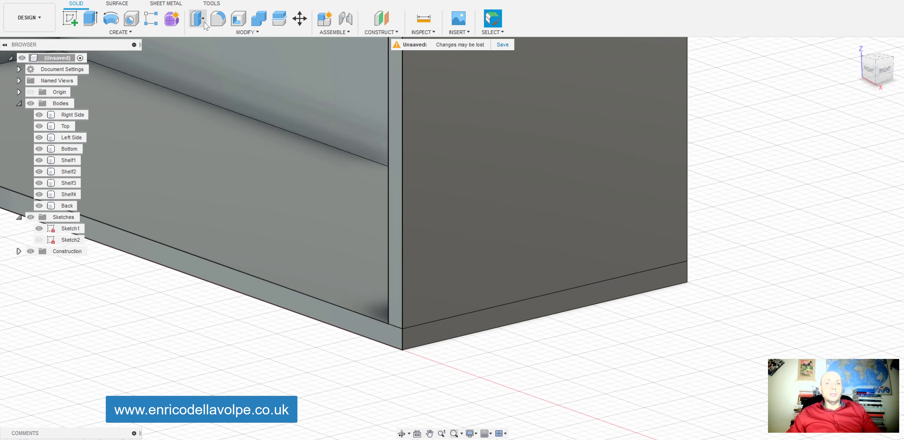
key(q)
click(464, 326)
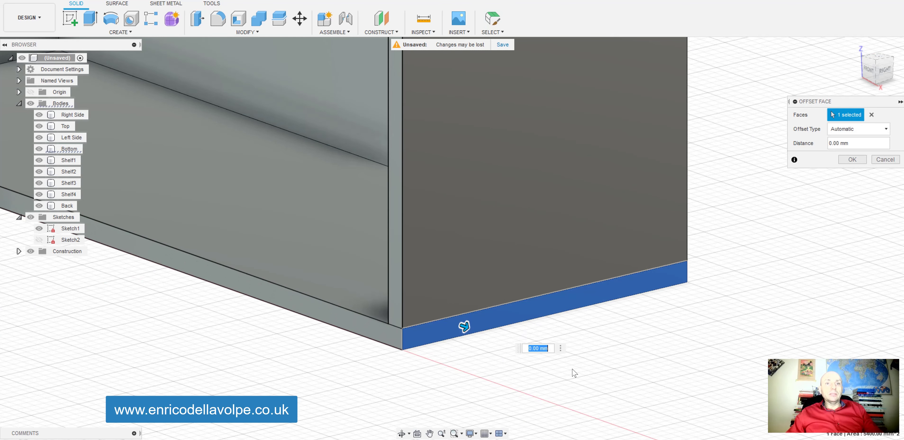
key(Escape)
- Offset the left end faces of the top and bottom panels outward by 2 mm
scroll(667, 314, down, 5)
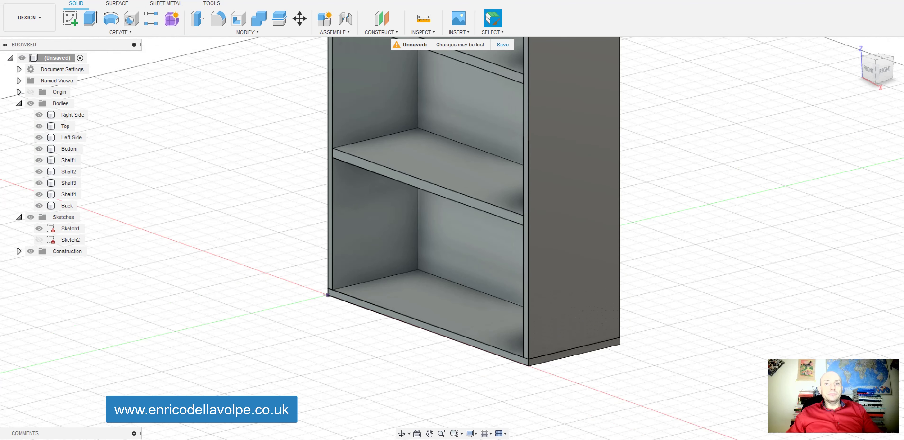
click(401, 434)
drag(315, 246, 473, 245)
key(Escape)
scroll(398, 299, down, 5)
scroll(397, 105, up, 5)
scroll(398, 105, down, 6)
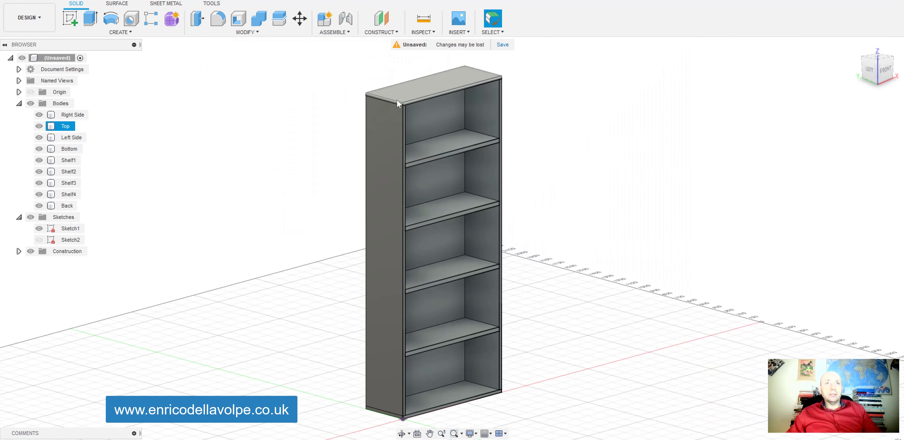
scroll(397, 298, up, 8)
scroll(390, 282, up, 3)
click(197, 18)
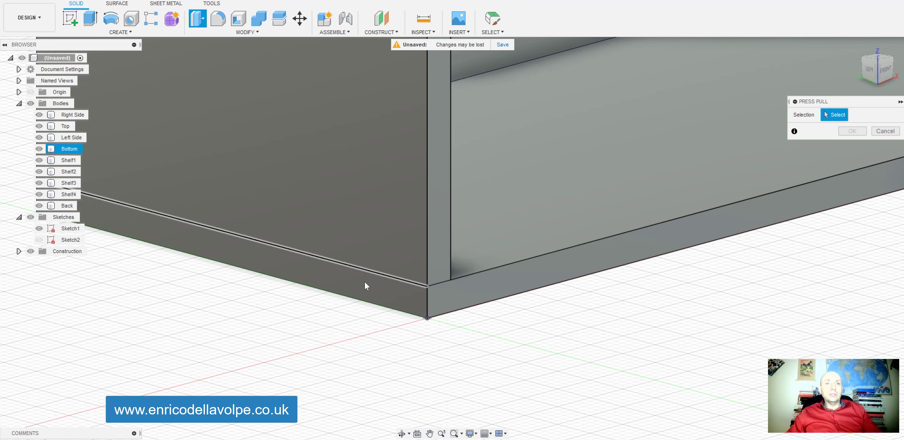
click(364, 283)
text(2)
key(Return)
scroll(394, 368, down, 1)
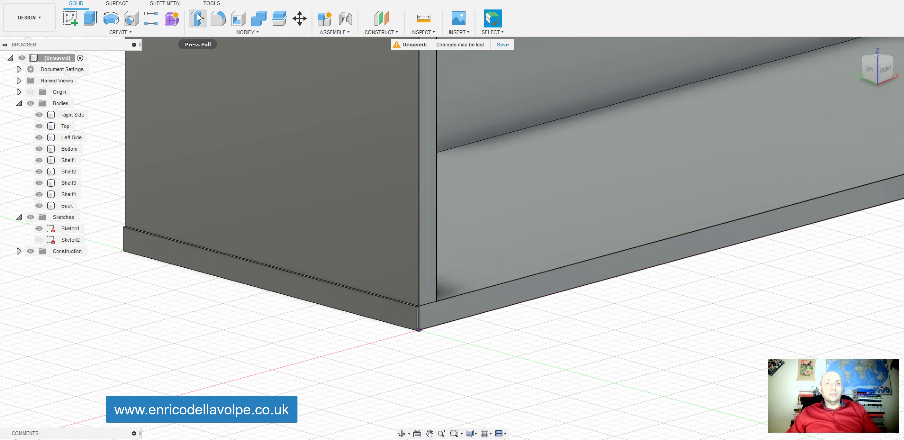
- Offset the bottom panel's front face forward by 2 mm
click(197, 19)
scroll(430, 319, up, 5)
click(392, 285)
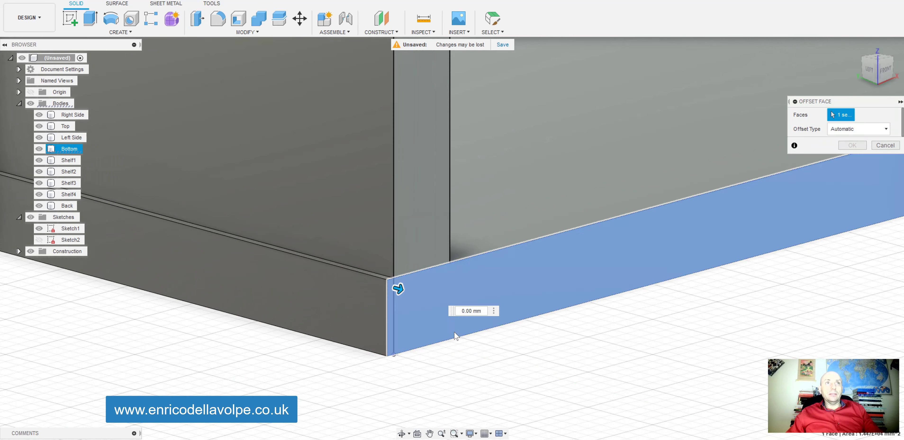
text(2)
key(Return)
scroll(463, 339, down, 4)
scroll(464, 341, down, 8)
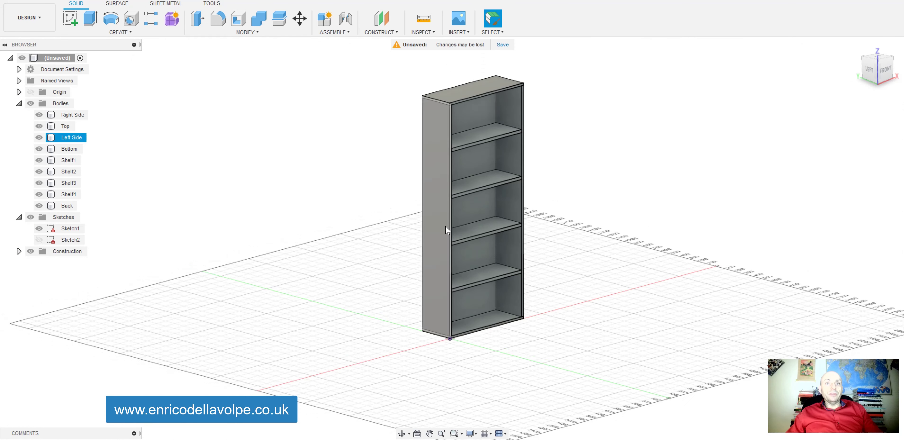
- Offset the top panel's front face forward by 20 mm
scroll(453, 90, up, 8)
scroll(446, 149, up, 6)
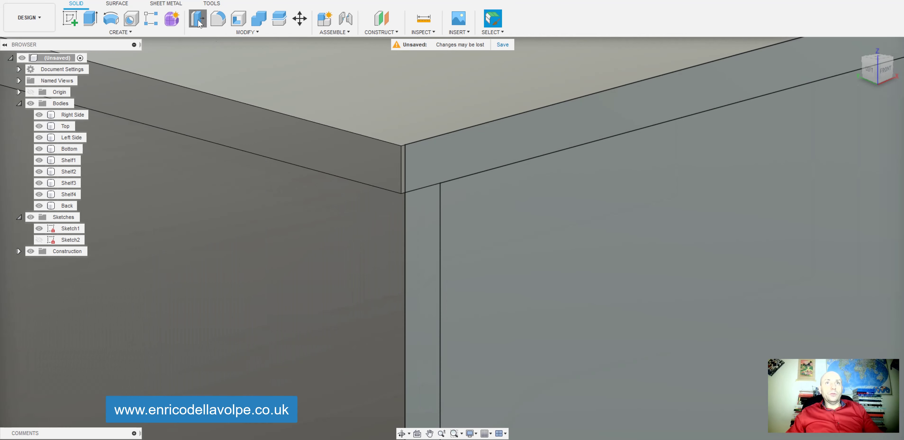
key(q)
click(463, 209)
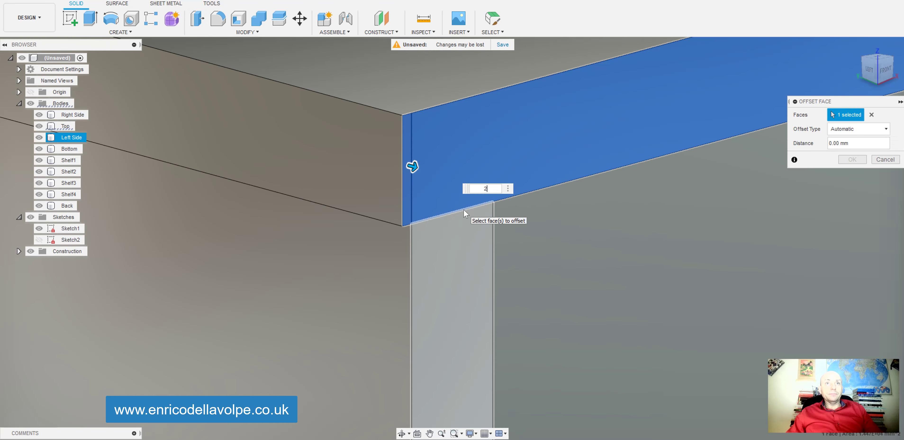
scroll(463, 209, down, 6)
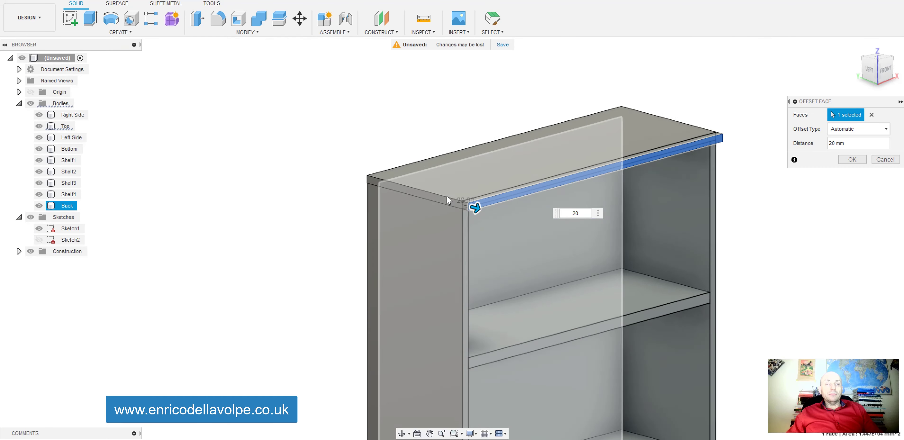
key(Return)
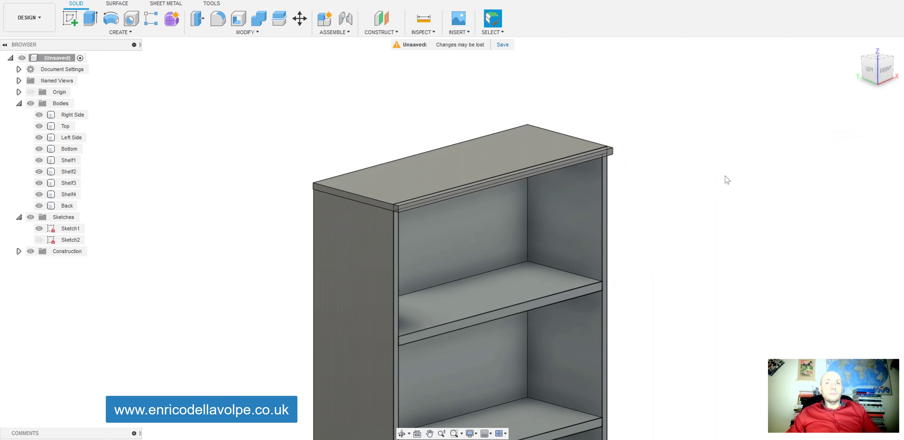
- Extrude the four shelf profiles of Sketch1 inward by 25 mm as a cut to set the shelf fronts back
scroll(414, 186, up, 3)
scroll(407, 178, down, 4)
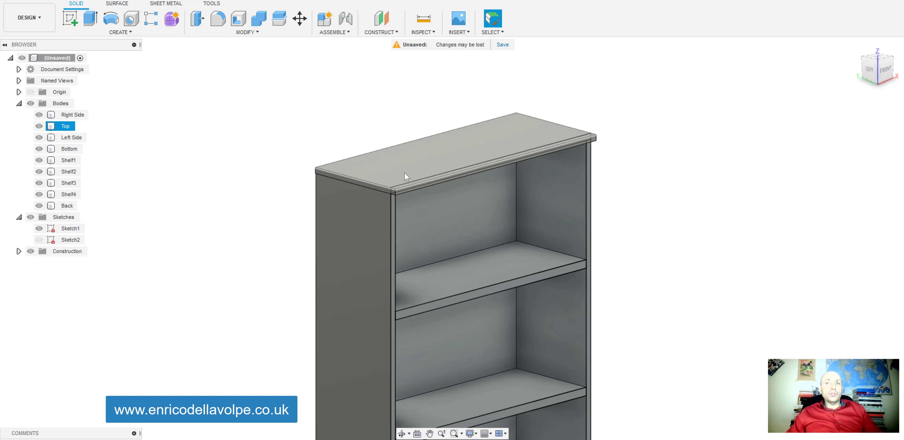
click(191, 20)
scroll(428, 261, up, 5)
click(462, 197)
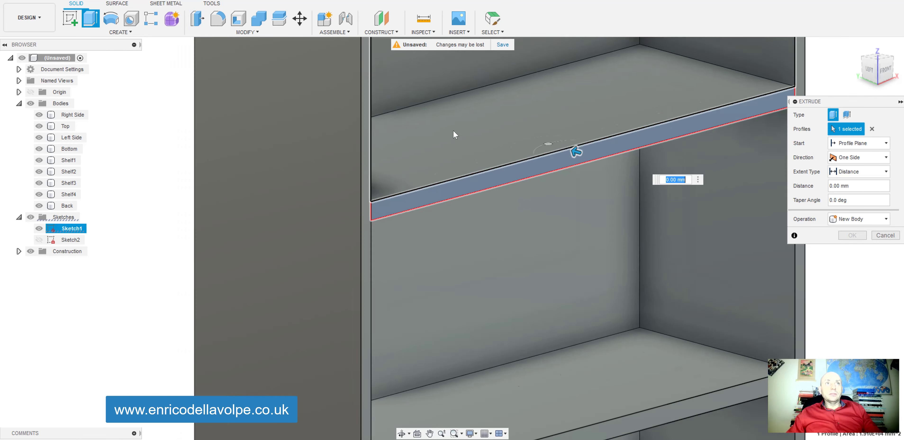
scroll(453, 131, down, 4)
scroll(481, 271, up, 3)
click(469, 250)
scroll(472, 248, down, 4)
scroll(520, 330, up, 4)
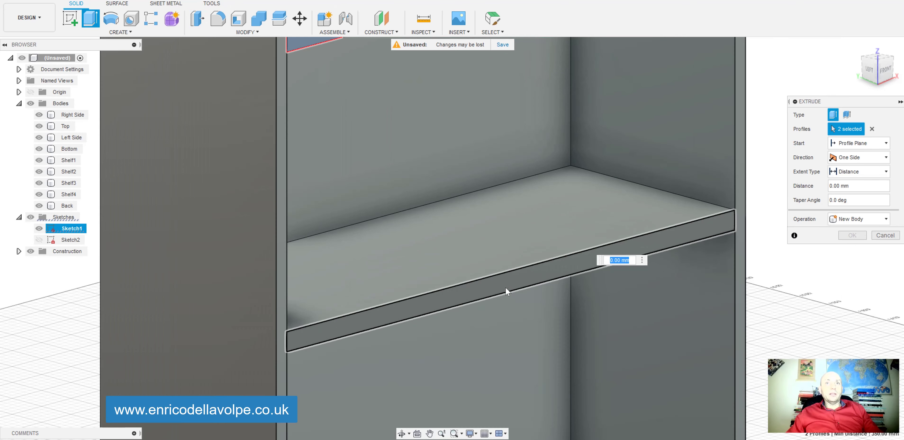
click(505, 287)
scroll(503, 185, down, 4)
scroll(506, 334, up, 4)
click(507, 331)
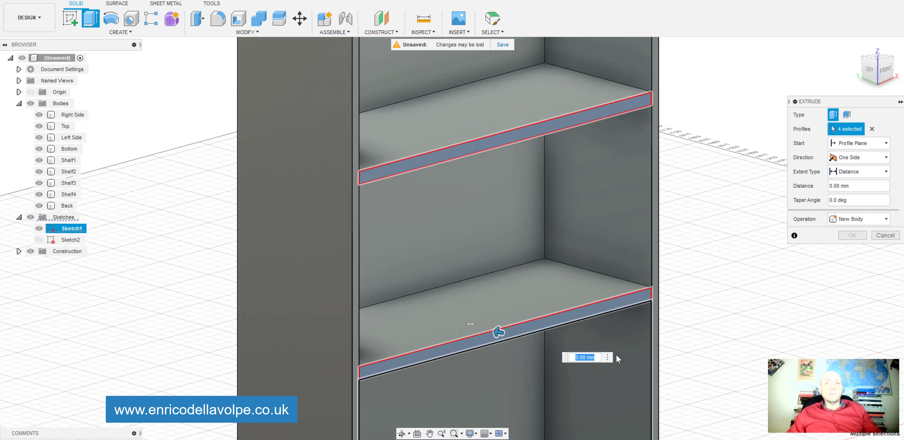
drag(497, 330, 489, 330)
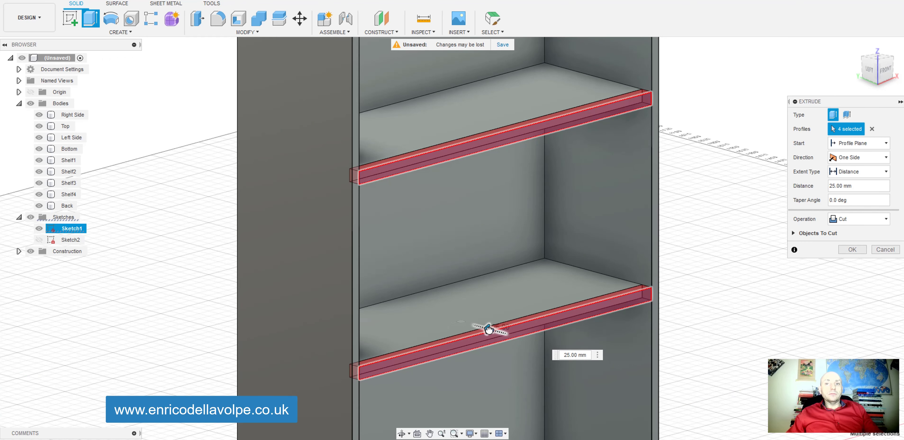
key(Return)
scroll(483, 303, down, 5)
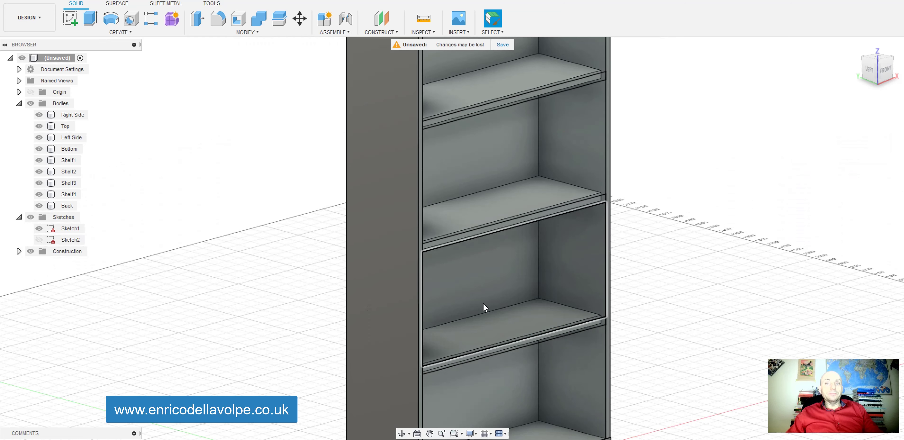
scroll(484, 73, up, 5)
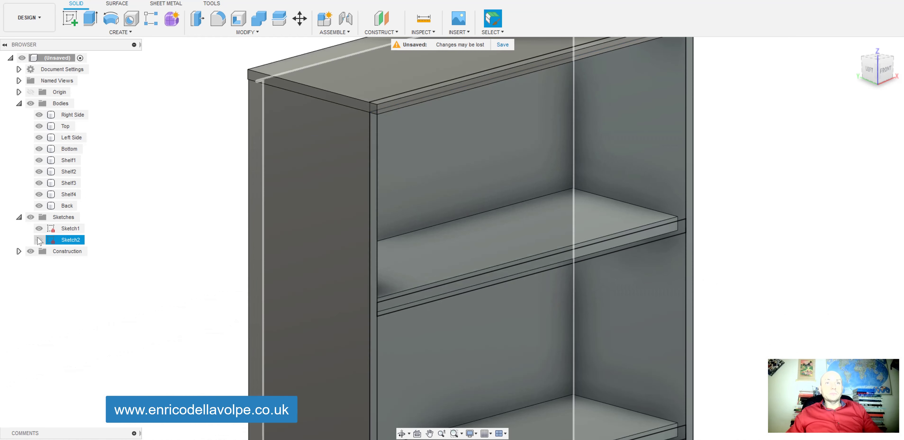
scroll(353, 126, up, 3)
scroll(411, 114, up, 2)
key(f)
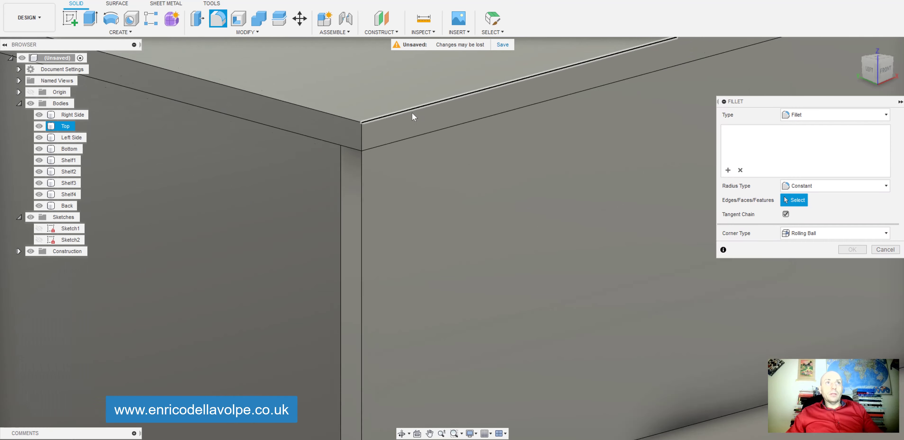
click(351, 127)
click(334, 154)
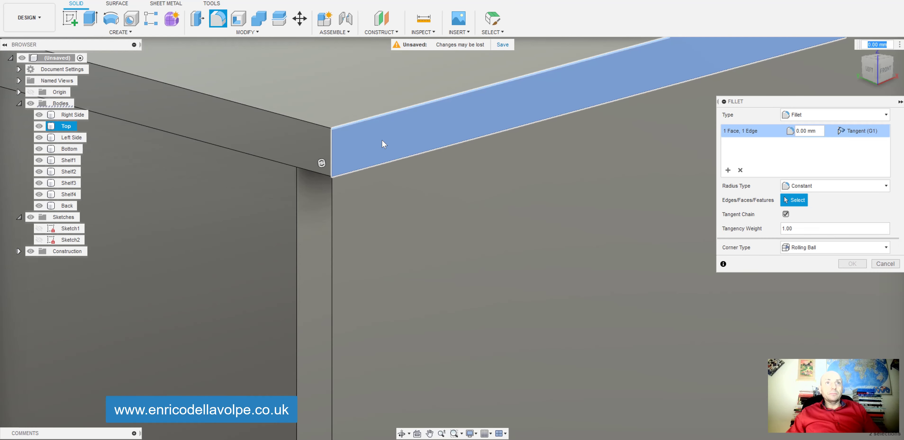
key(Escape)
click(218, 19)
click(298, 118)
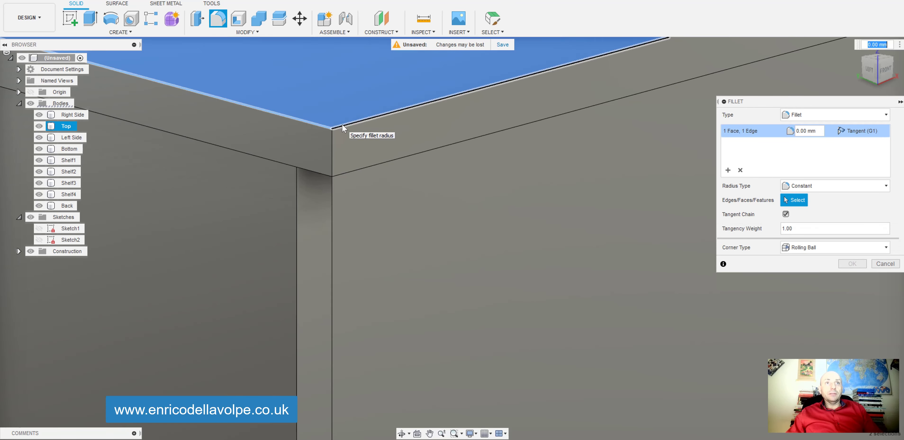
key(Escape)
- Fillet the top panel's upper and lower edges along the front and both ends, including its front vertical corners
click(218, 19)
click(297, 118)
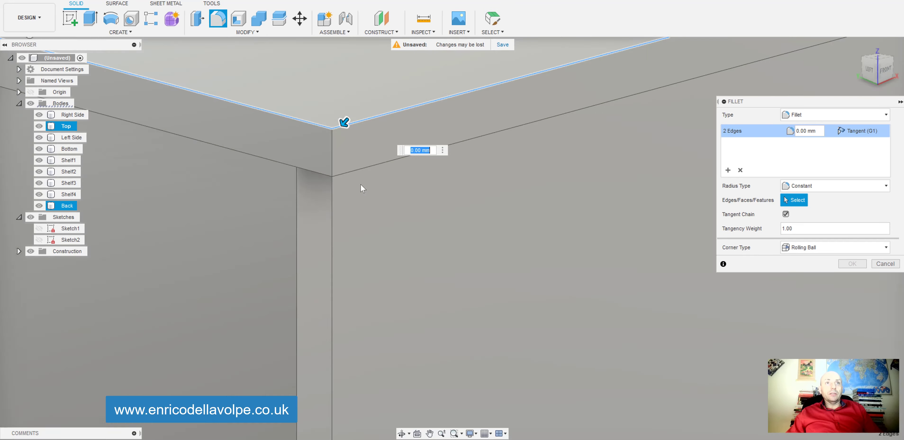
click(333, 165)
click(321, 172)
scroll(321, 176, down, 5)
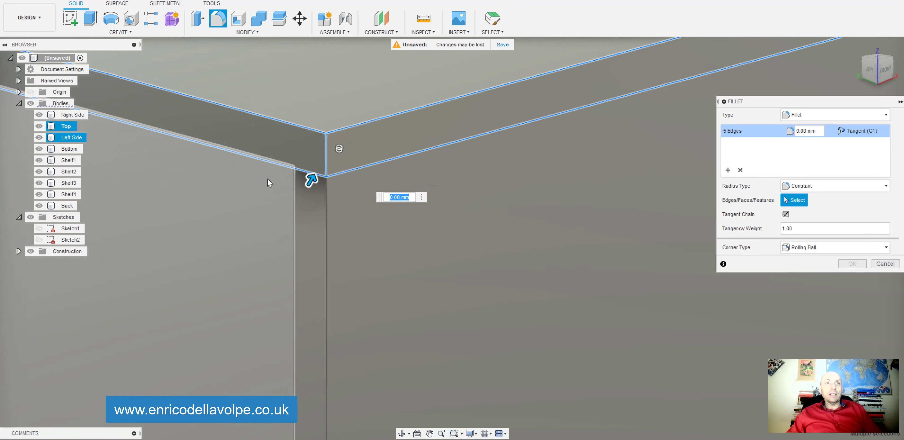
scroll(322, 226, down, 2)
scroll(604, 102, up, 10)
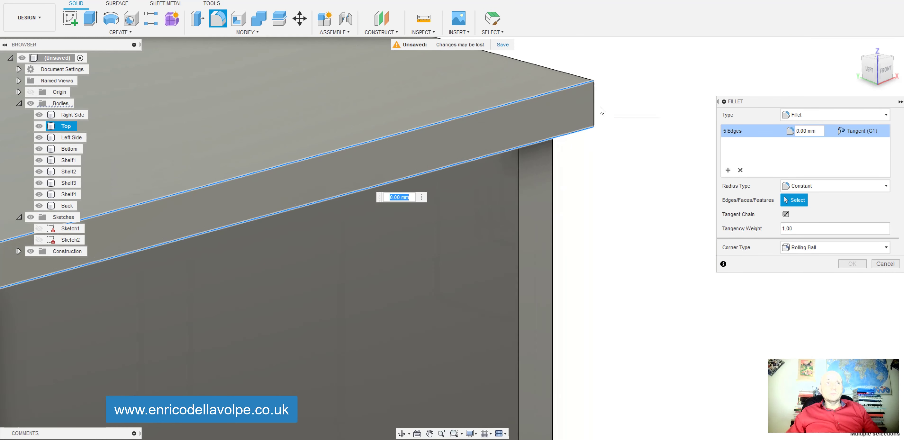
click(588, 85)
click(589, 84)
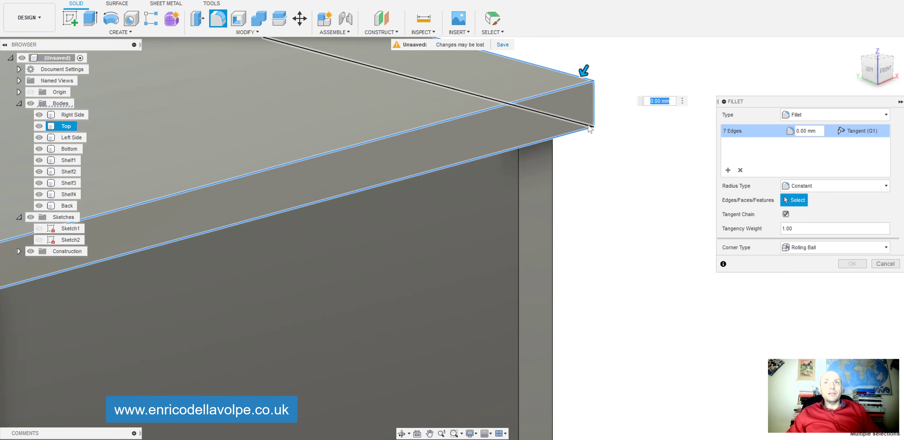
scroll(676, 204, down, 3)
key(Escape)
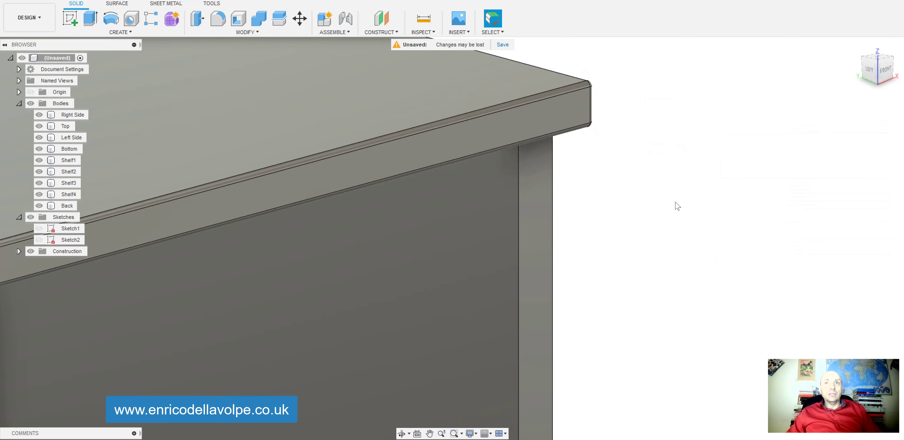
- Fillet the two front vertical edges of the left side panel
scroll(650, 181, down, 6)
scroll(255, 187, up, 10)
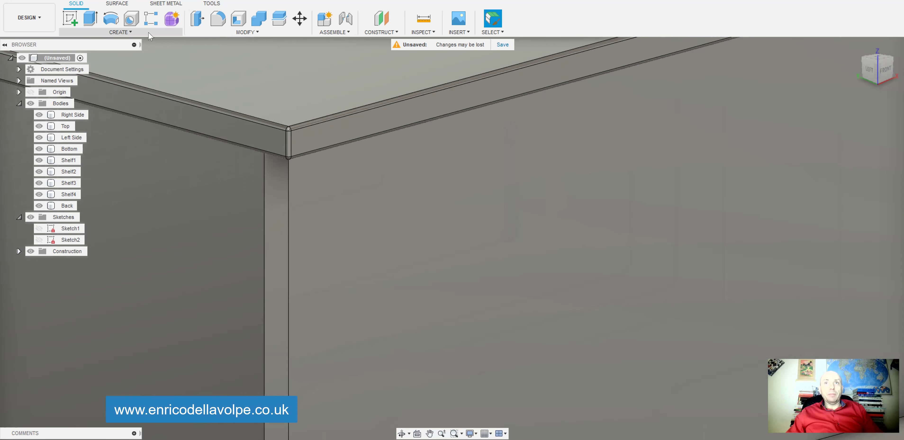
key(f)
click(261, 199)
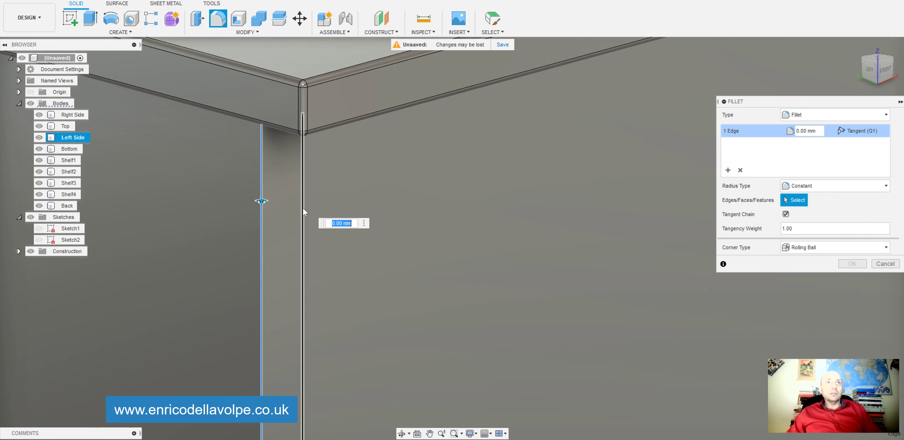
key(Escape)
scroll(226, 196, down, 3)
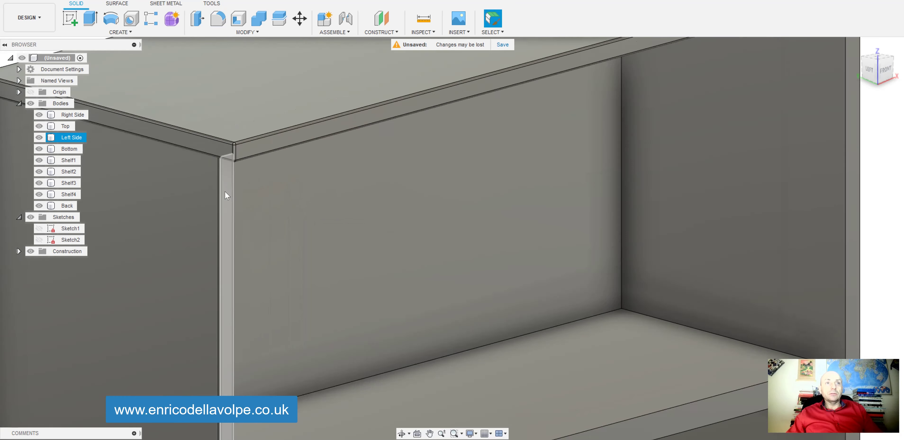
- Fillet the two front vertical edges of the right side panel
scroll(670, 210, up, 3)
scroll(671, 209, up, 3)
click(218, 18)
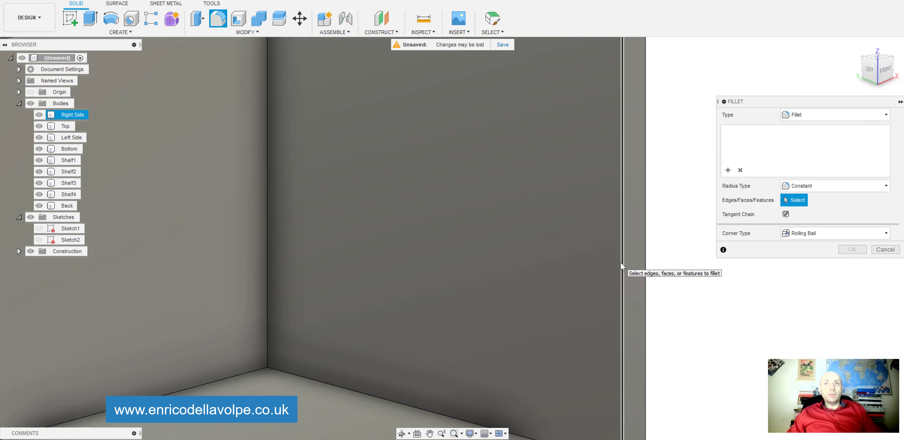
click(622, 265)
click(645, 264)
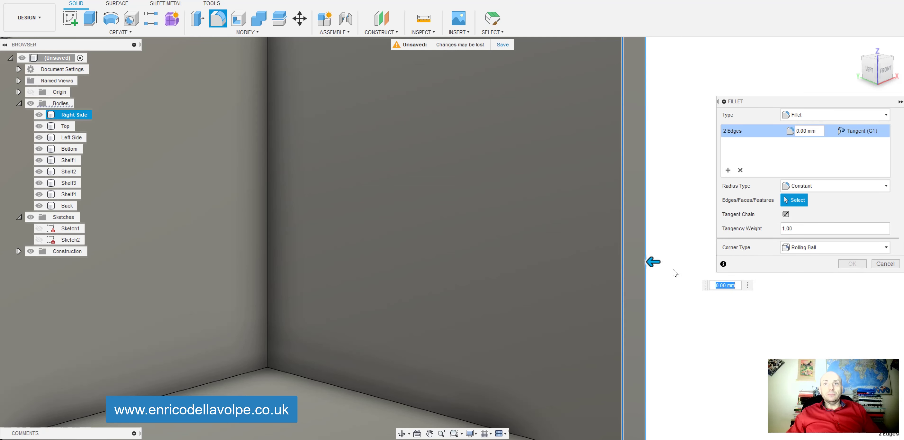
key(Escape)
scroll(571, 195, down, 10)
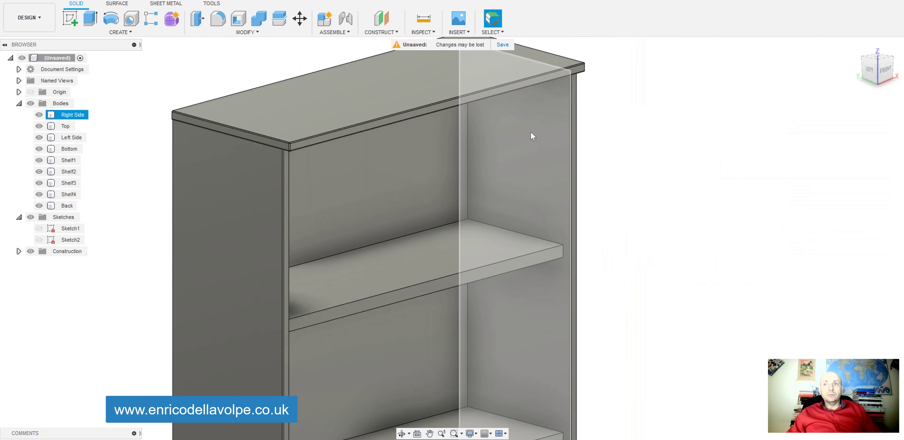
- Fillet the upper and lower front edges of all four shelves with a 2 mm radius
scroll(509, 124, down, 5)
scroll(237, 59, up, 3)
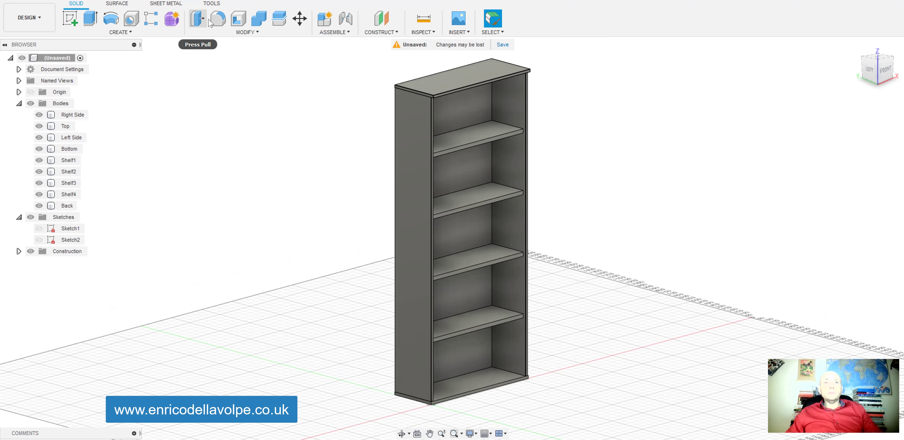
click(218, 18)
scroll(452, 147, up, 8)
click(434, 149)
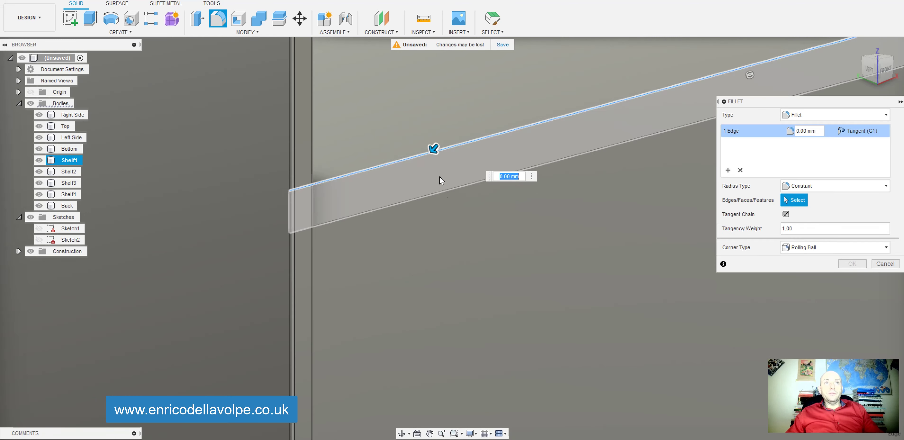
scroll(441, 180, down, 5)
scroll(411, 341, up, 8)
click(363, 291)
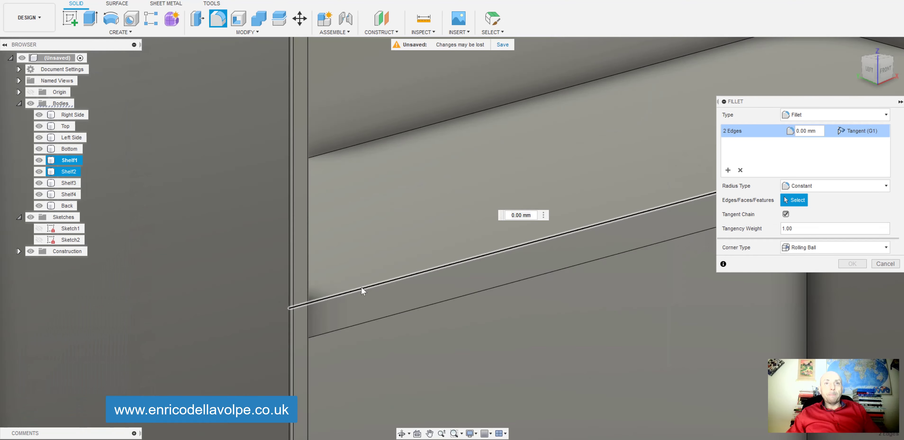
click(366, 283)
scroll(386, 260, down, 5)
scroll(410, 145, up, 8)
click(396, 262)
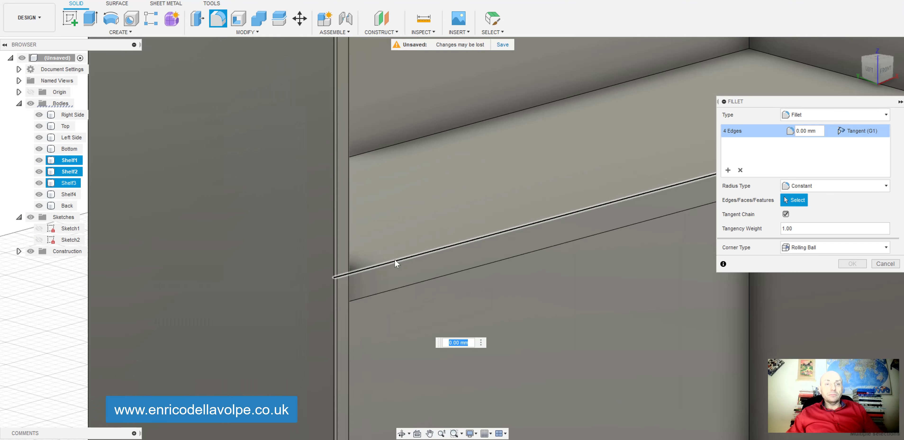
scroll(403, 255, down, 5)
scroll(428, 228, up, 8)
click(420, 282)
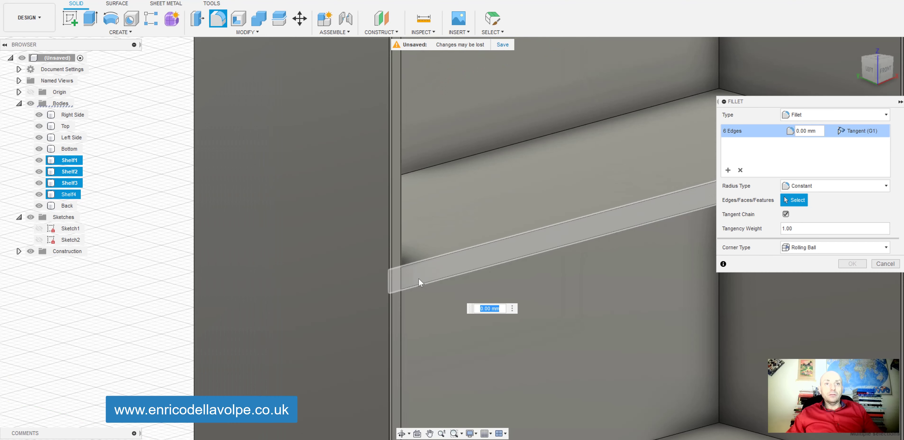
click(422, 278)
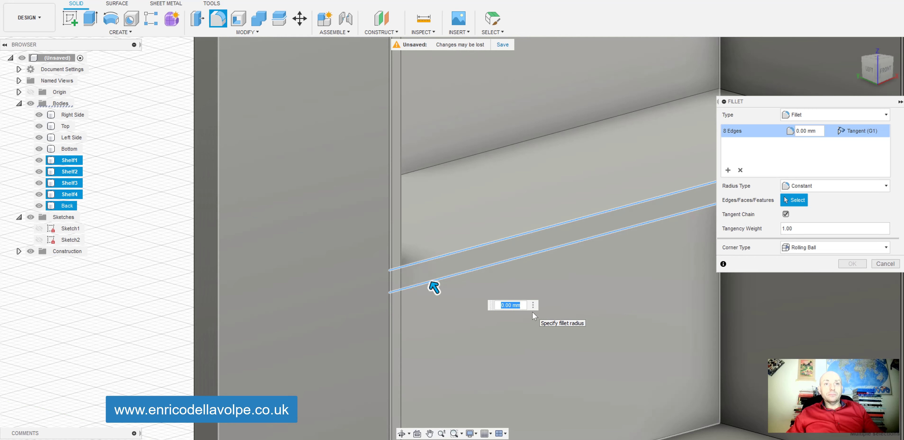
text(2)
key(Return)
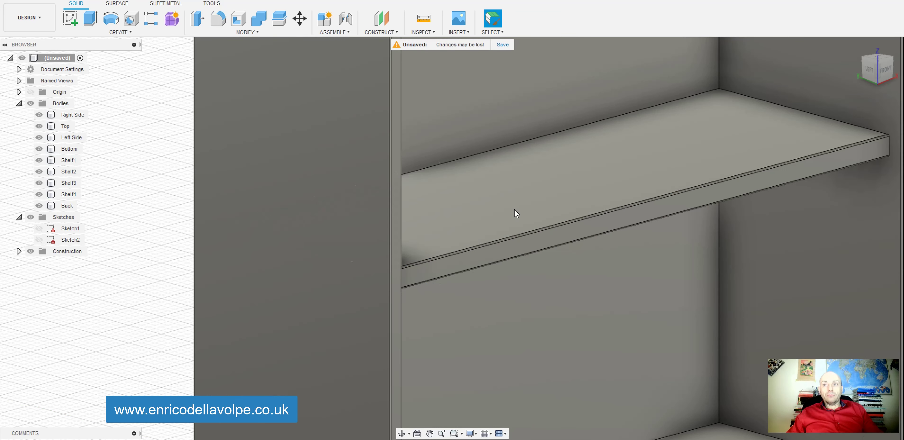
- Fillet the bottom panel's upper front edge, upper left end edge and left front vertical corner with a 2 mm radius
scroll(515, 212, down, 6)
scroll(408, 319, up, 8)
scroll(409, 319, up, 3)
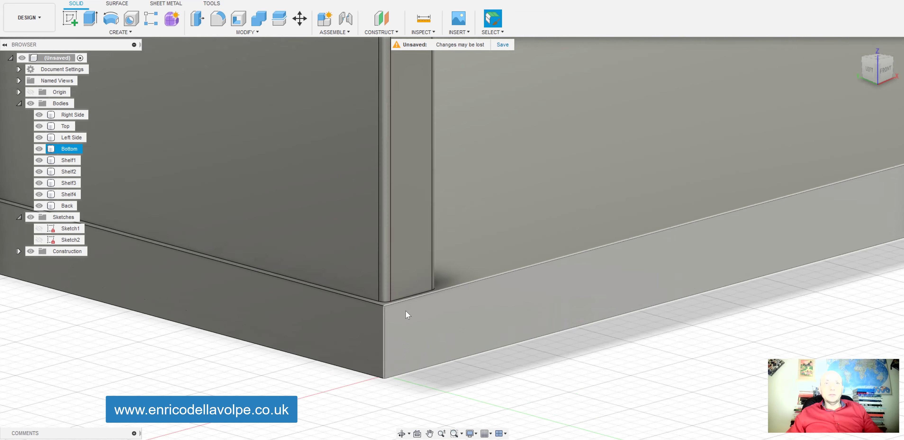
click(215, 18)
scroll(372, 306, up, 3)
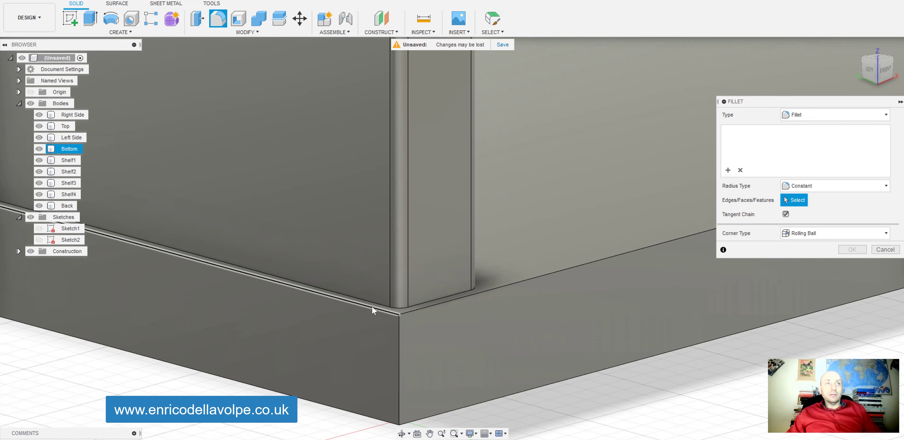
click(372, 306)
click(412, 311)
click(400, 335)
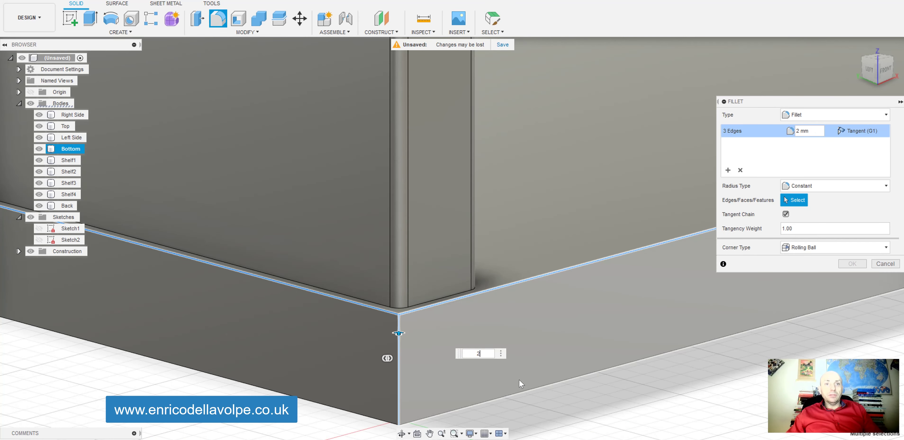
key(Return)
- Fillet the bottom panel's upper right end edge and right front vertical corner with a 2 mm radius
scroll(521, 383, down, 6)
scroll(675, 230, up, 5)
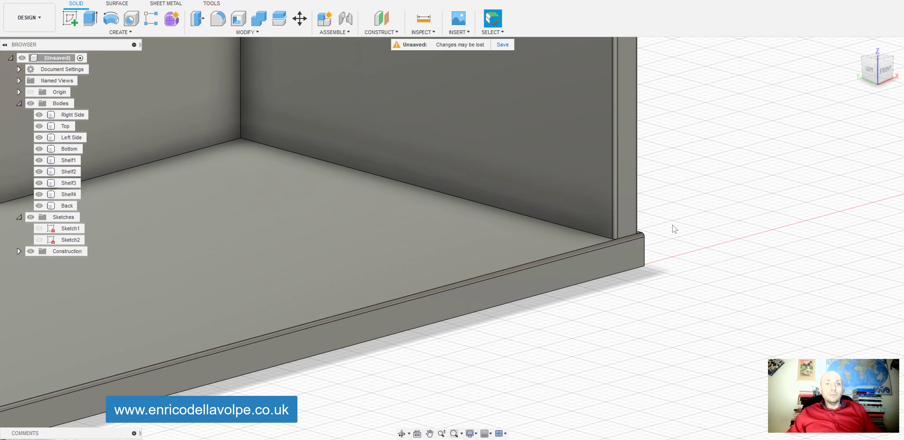
scroll(667, 228, up, 2)
click(228, 19)
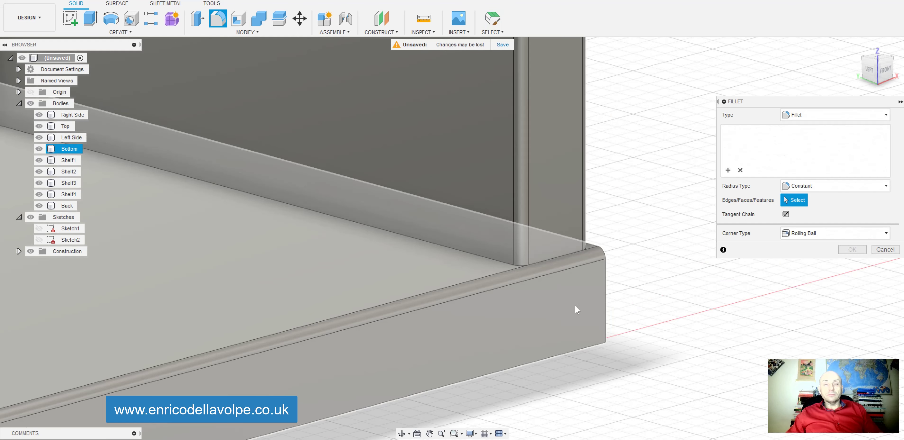
click(606, 289)
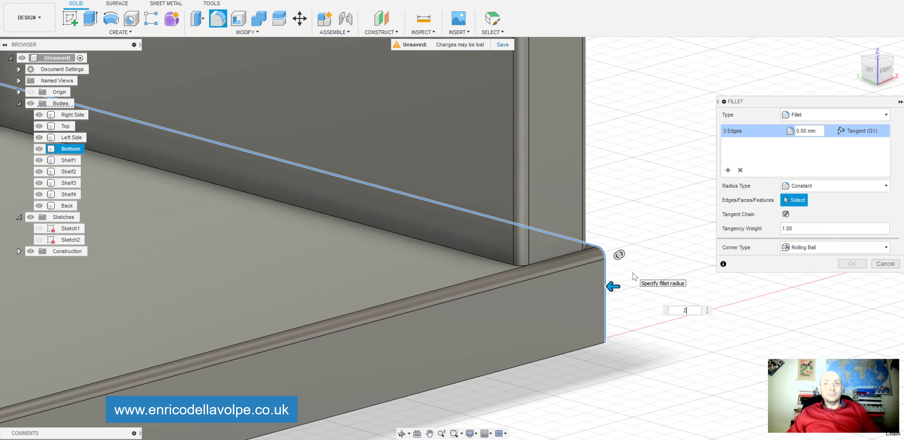
key(Return)
scroll(631, 277, down, 10)
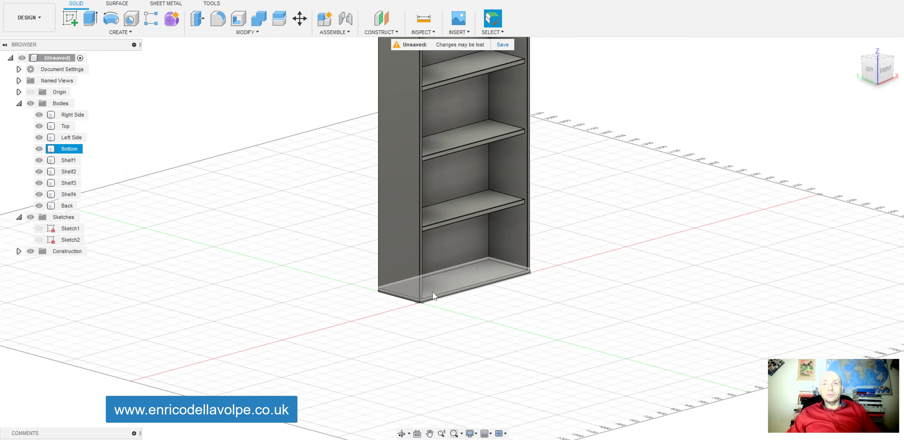
- Examine the filleted bookcase from the front and from an angled front-right view
scroll(434, 297, down, 5)
click(886, 74)
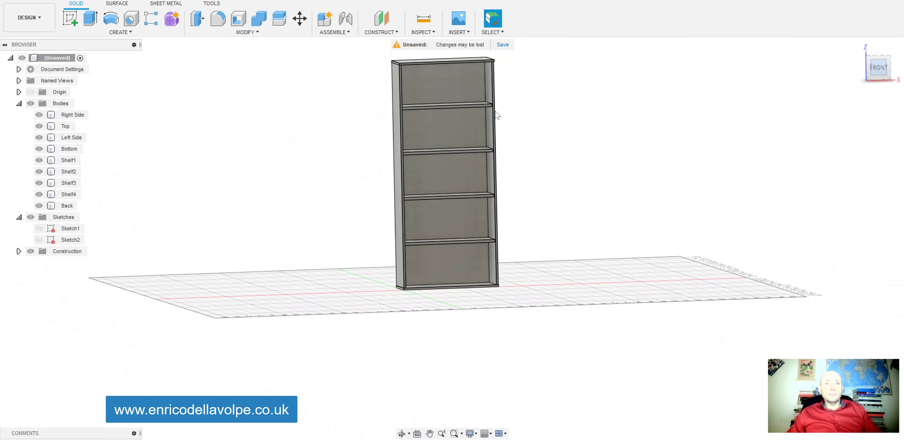
click(401, 435)
drag(467, 245, 429, 292)
scroll(501, 227, down, 2)
scroll(501, 228, up, 4)
key(Escape)
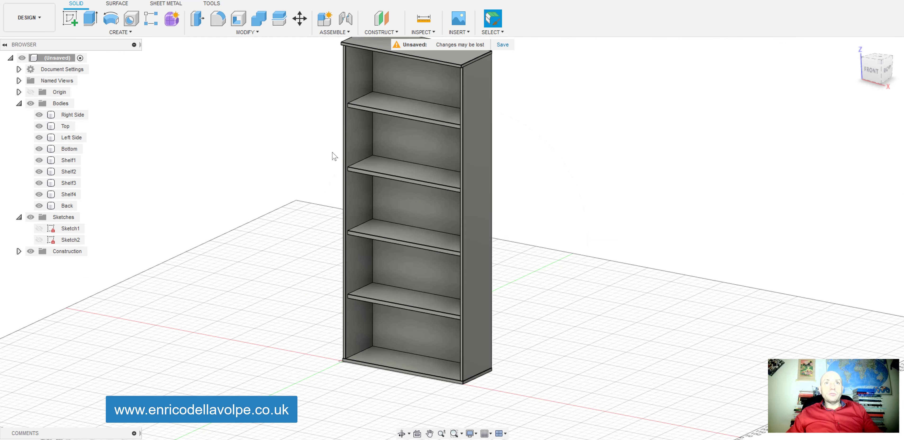
scroll(258, 258, down, 2)
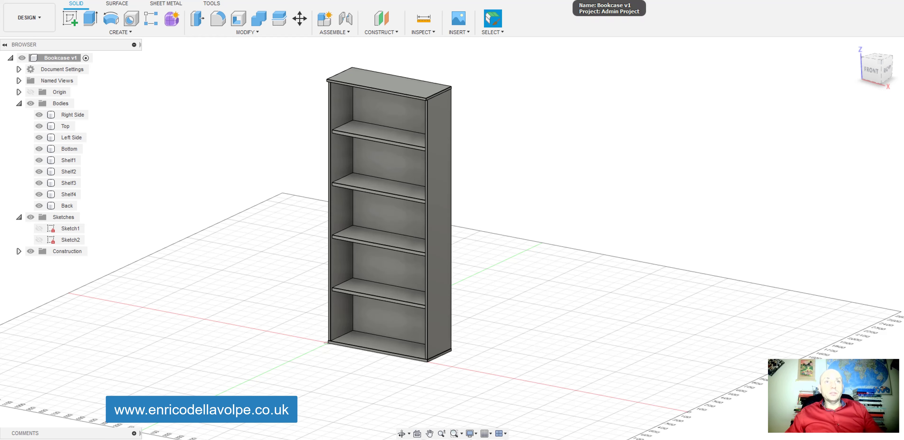
- Apply the Mahogany wood appearance to both side panels, the top, the bottom and all four shelves
scroll(454, 207, up, 2)
click(239, 32)
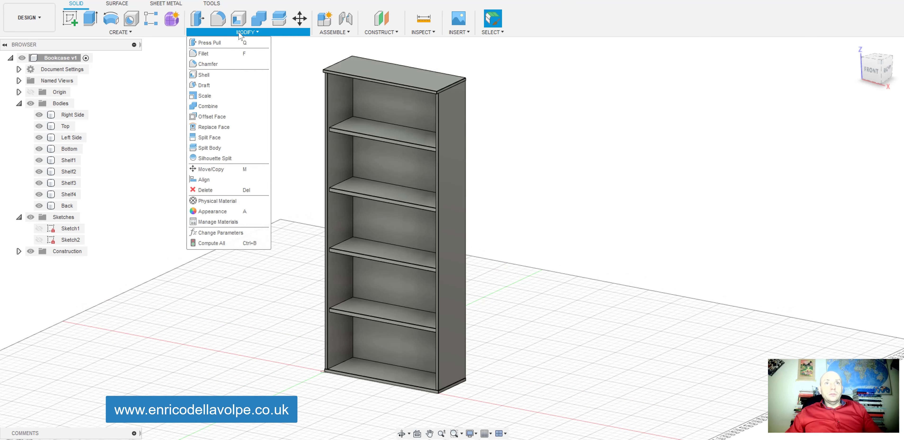
click(234, 215)
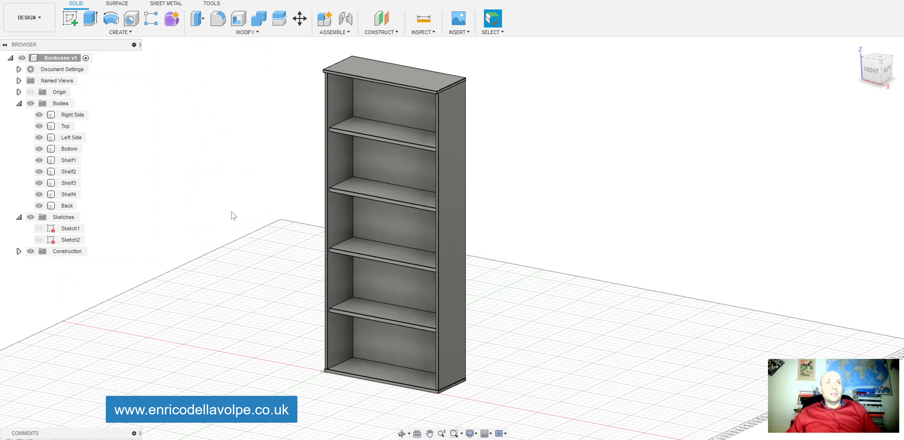
scroll(674, 334, down, 1)
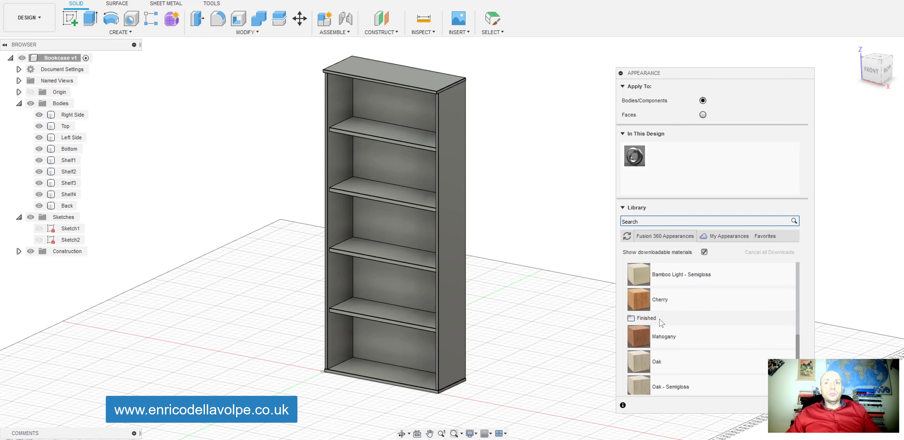
click(669, 337)
drag(597, 302, 452, 242)
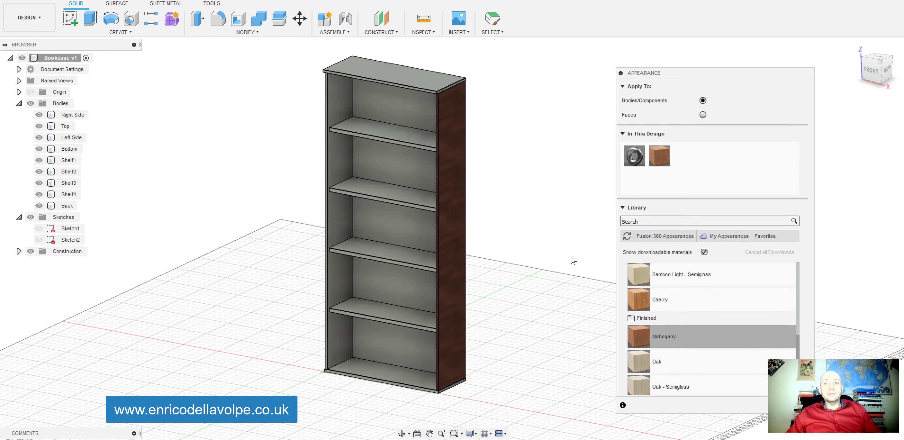
drag(649, 338, 343, 95)
drag(667, 340, 424, 366)
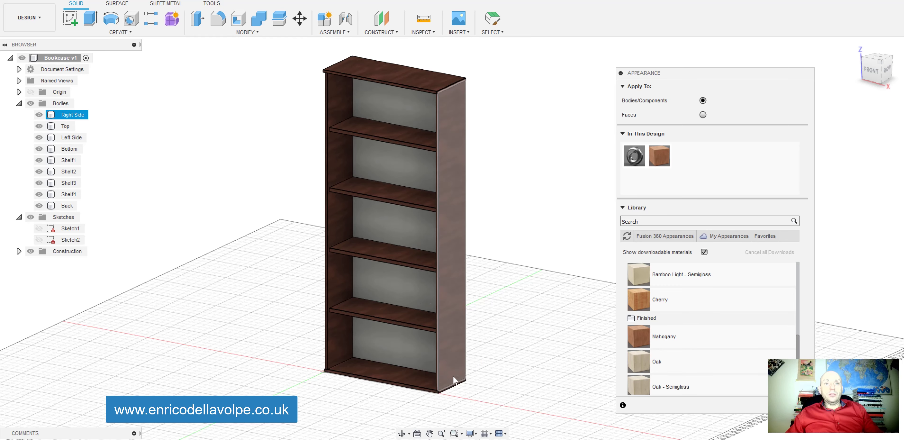
- Set the texture rotation of the design's Mahogany appearance to 90
right_click(659, 159)
click(670, 167)
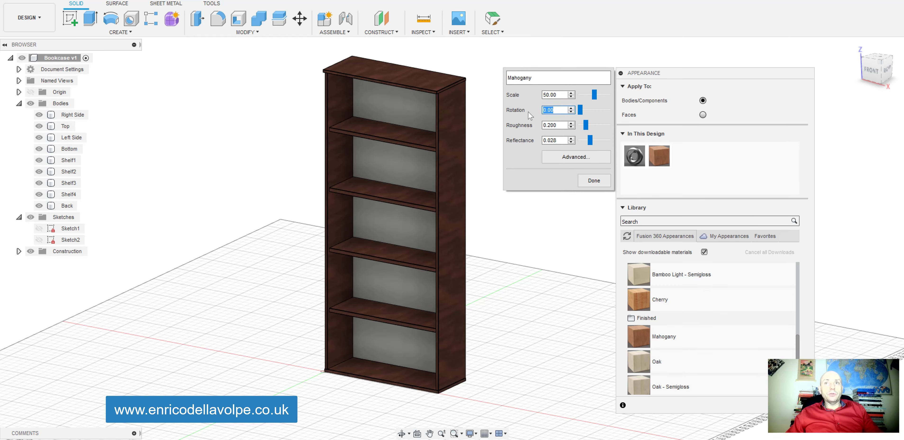
click(591, 179)
scroll(551, 186, up, 4)
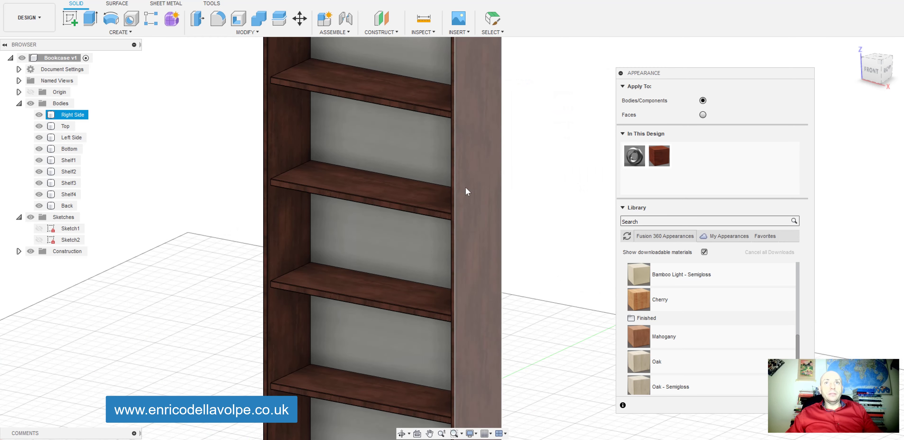
scroll(569, 224, down, 1)
scroll(565, 229, down, 2)
- Duplicate the design's Mahogany appearance and apply the copy to the bookcase's back panel
right_click(659, 159)
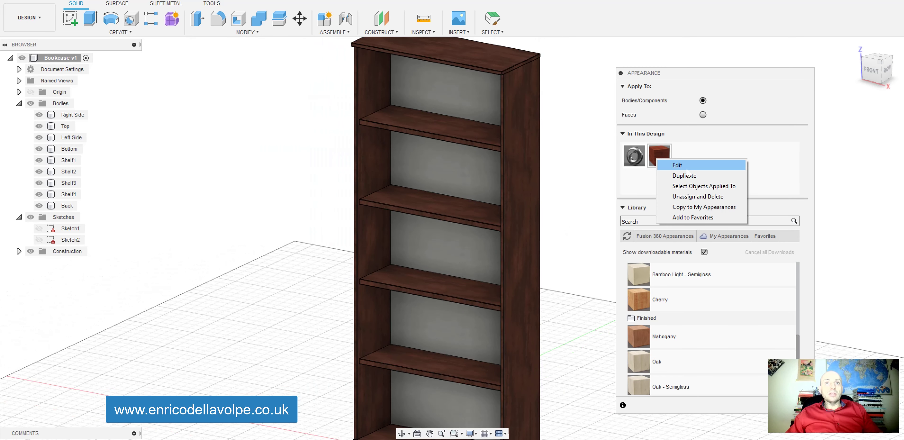
click(676, 176)
right_click(690, 154)
click(700, 164)
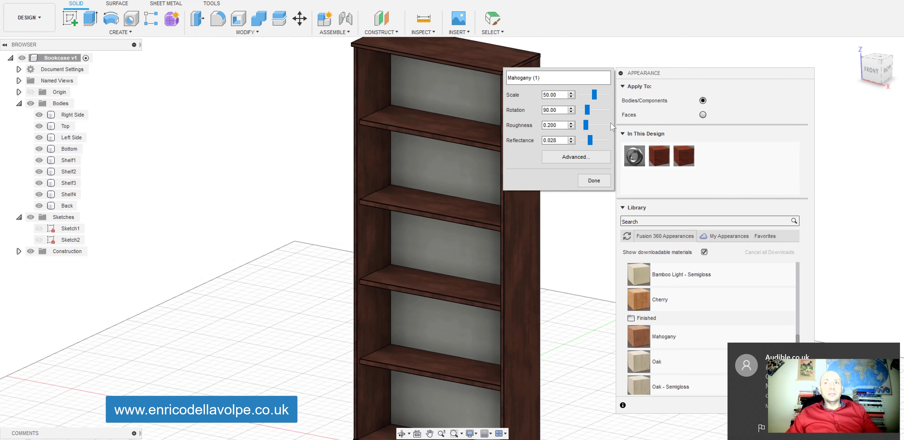
click(593, 180)
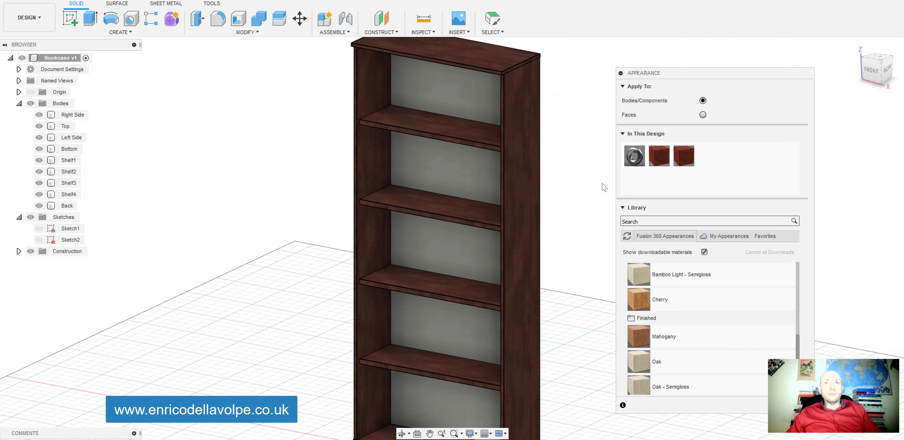
drag(684, 156, 466, 103)
scroll(505, 187, up, 3)
scroll(545, 221, down, 5)
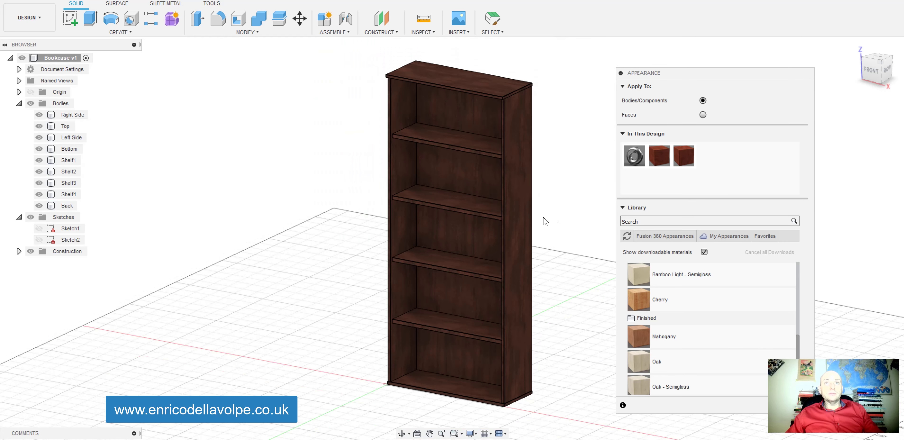
- Finish editing appearances and switch the camera projection to Perspective
scroll(572, 238, up, 1)
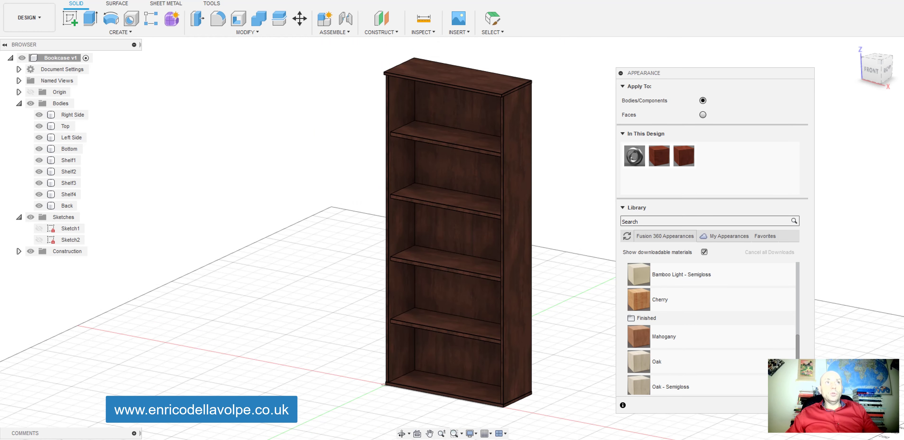
click(25, 0)
click(39, 97)
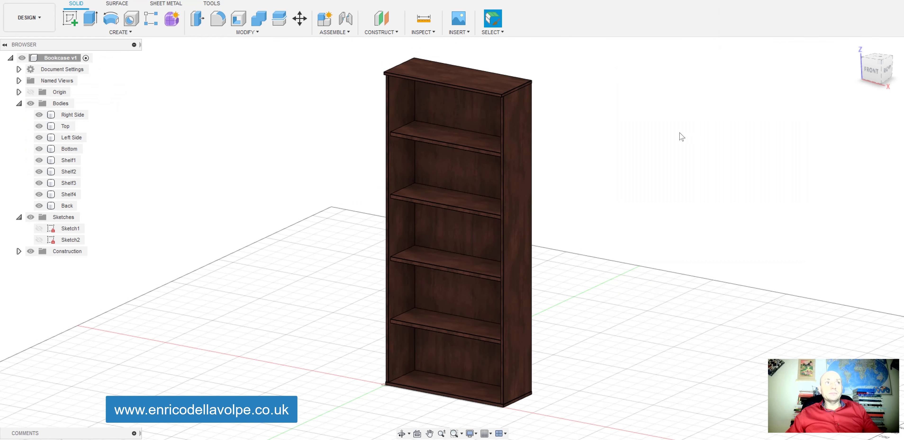
click(899, 89)
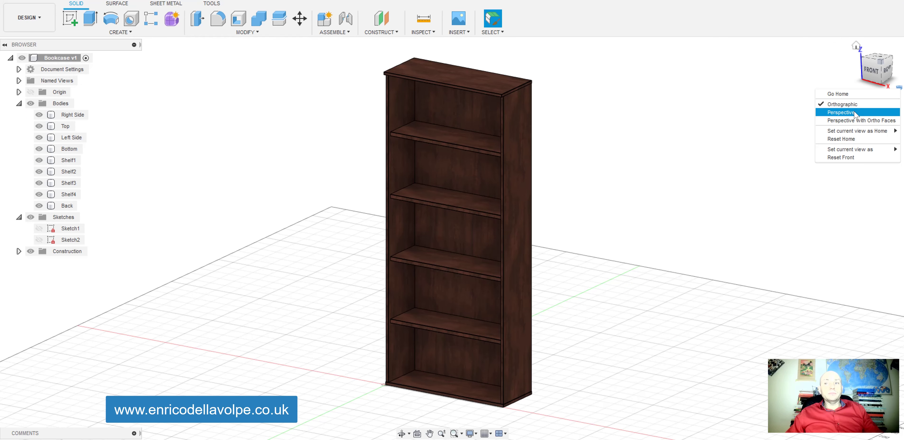
click(818, 56)
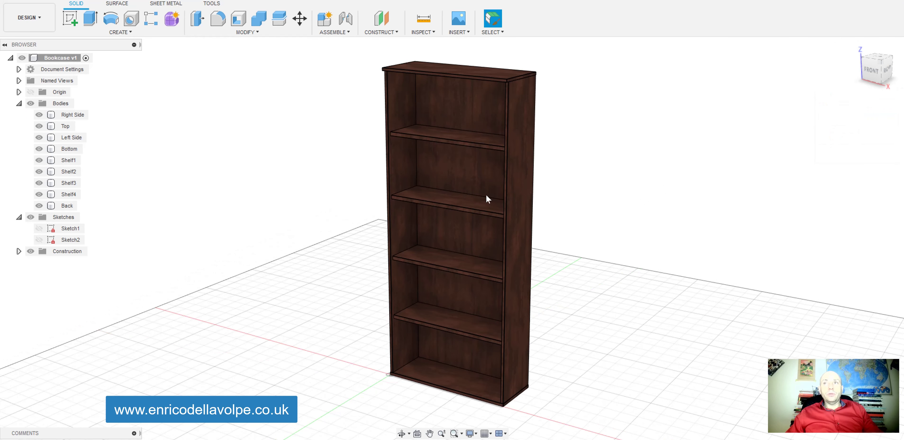